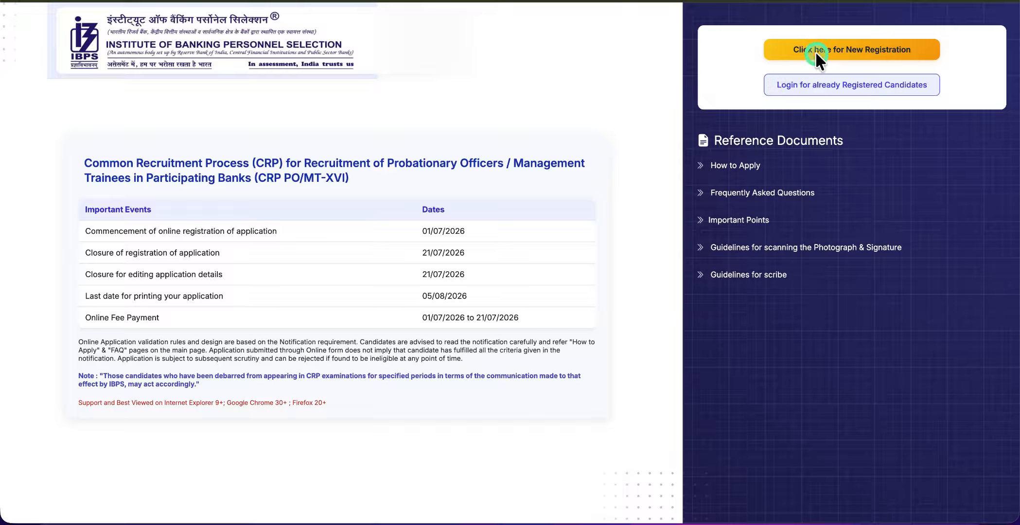
Start a new registration and enter and confirm the candidate's first name
{"action": "left_click", "coordinate": [860, 50]}
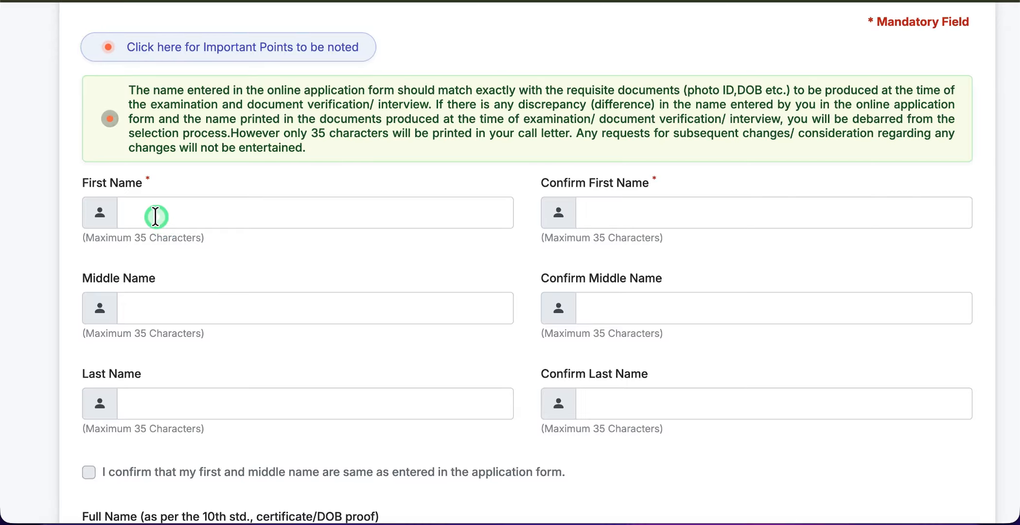
{"action": "left_click", "coordinate": [155, 216]}
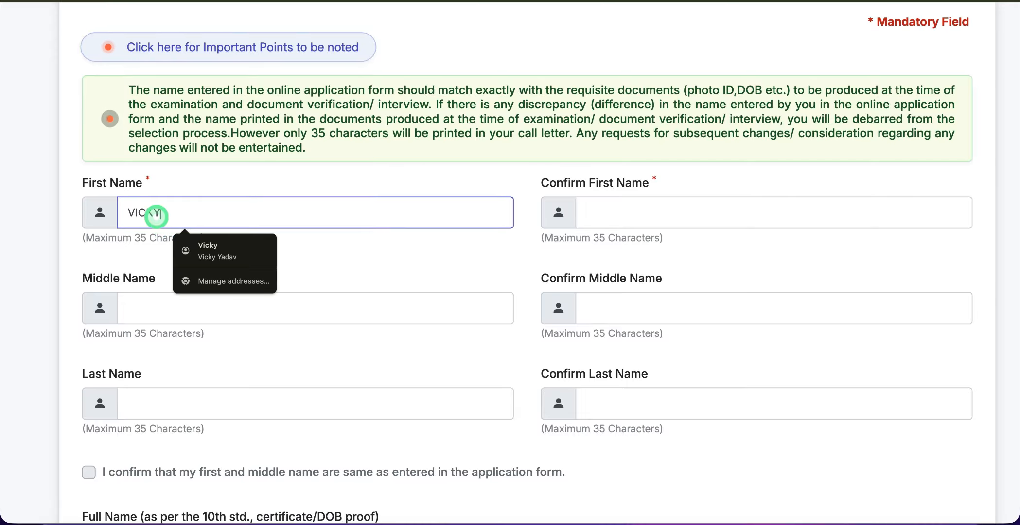
{"action": "left_click", "coordinate": [603, 213]}
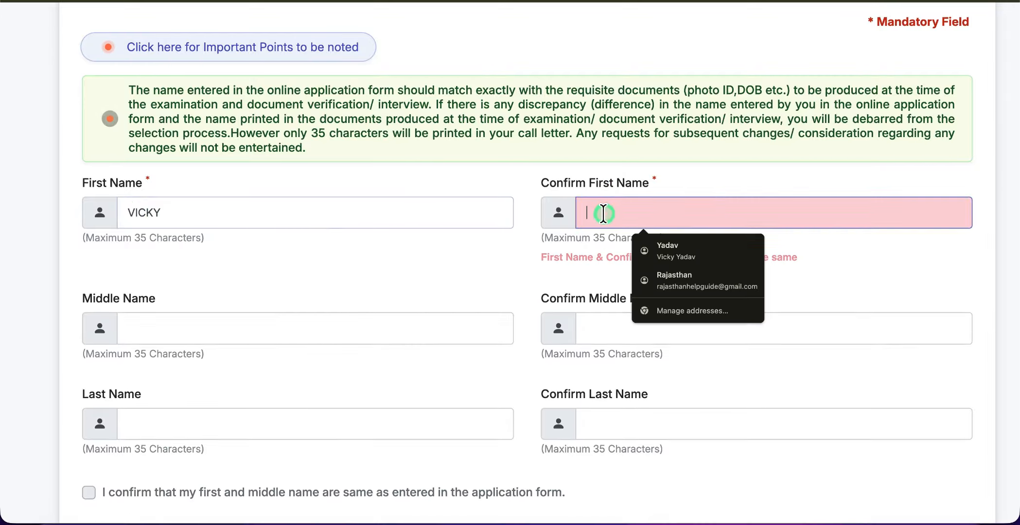
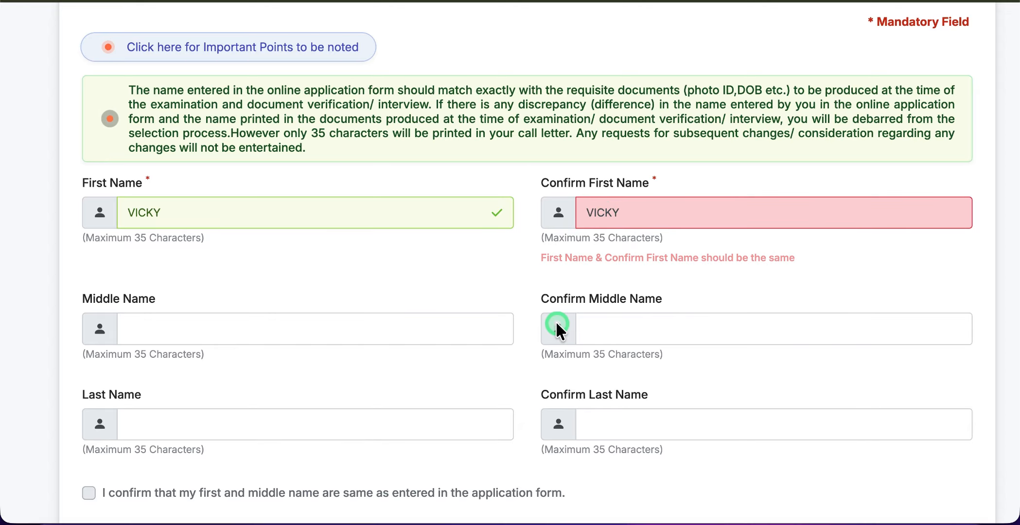
Enter the candidate's last name and begin its confirmation field
{"action": "left_click", "coordinate": [283, 318]}
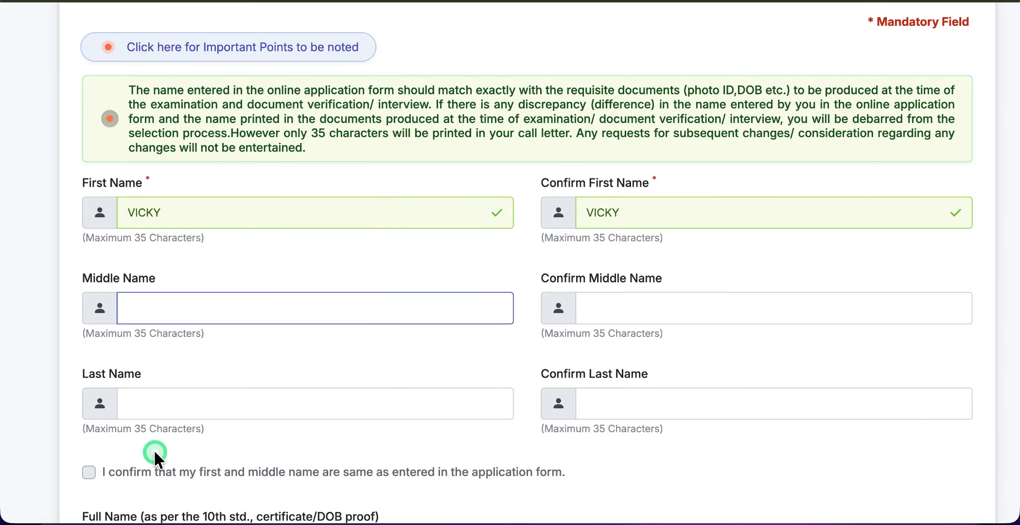
{"action": "left_click", "coordinate": [154, 398]}
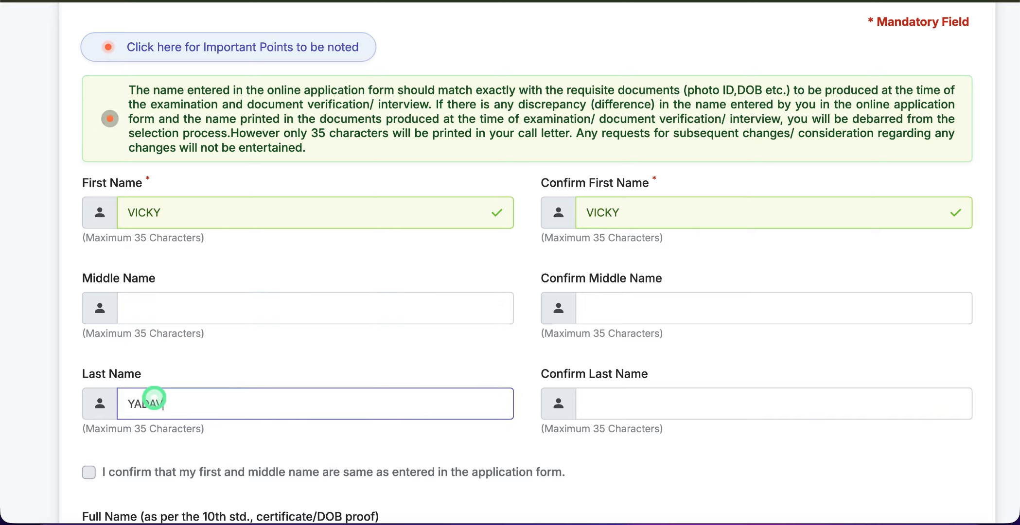
{"action": "left_click", "coordinate": [733, 410]}
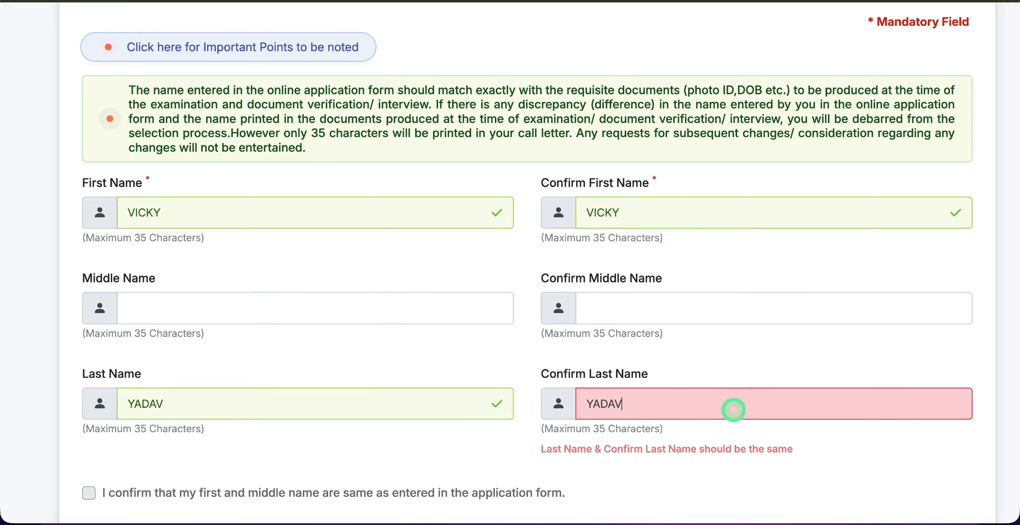
Complete the last-name confirmation and mark the mobile number as the candidate's own (Self)
{"action": "scroll", "coordinate": [731, 409], "scroll_direction": "down", "scroll_amount": 3}
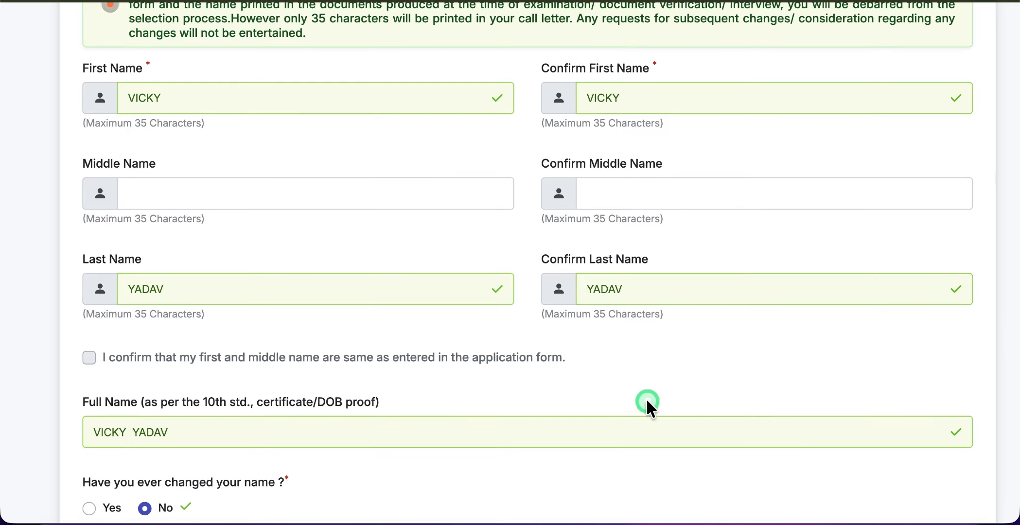
{"action": "scroll", "coordinate": [269, 362], "scroll_direction": "down", "scroll_amount": 2}
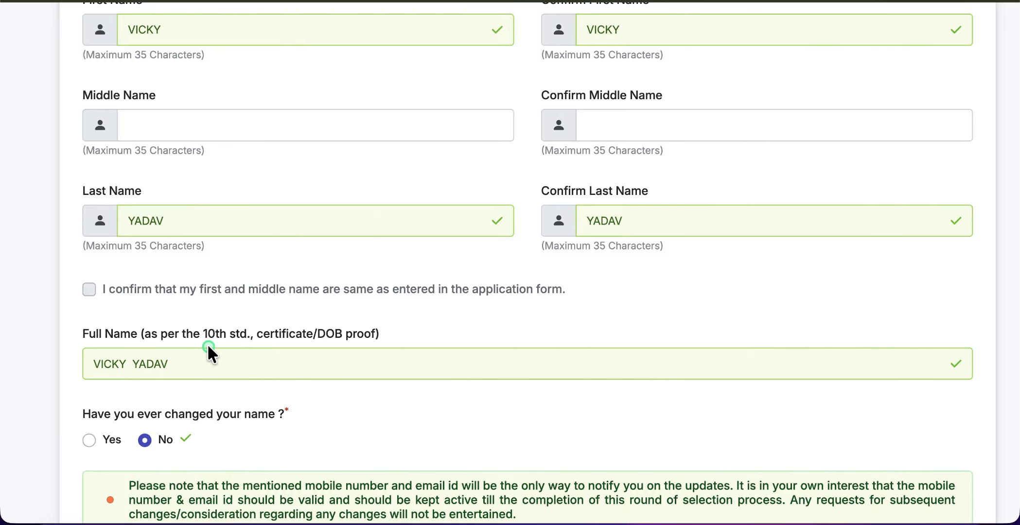
{"action": "scroll", "coordinate": [207, 343], "scroll_direction": "down", "scroll_amount": 6}
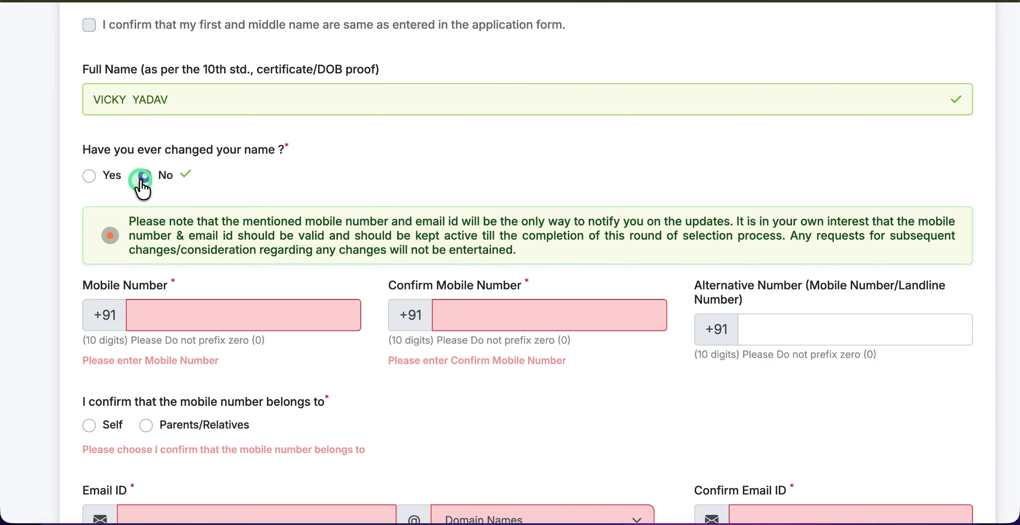
{"action": "scroll", "coordinate": [141, 185], "scroll_direction": "down", "scroll_amount": 2}
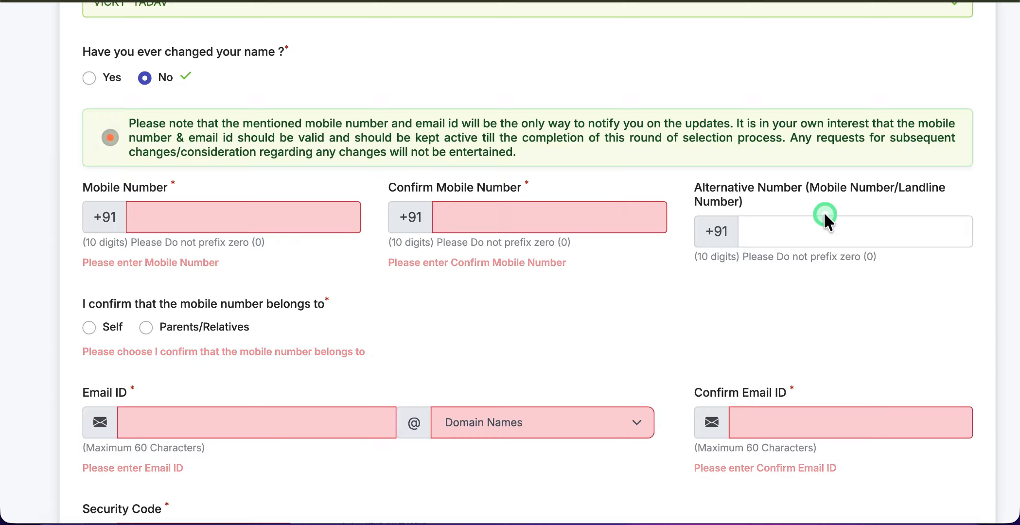
{"action": "scroll", "coordinate": [442, 297], "scroll_direction": "down", "scroll_amount": 1}
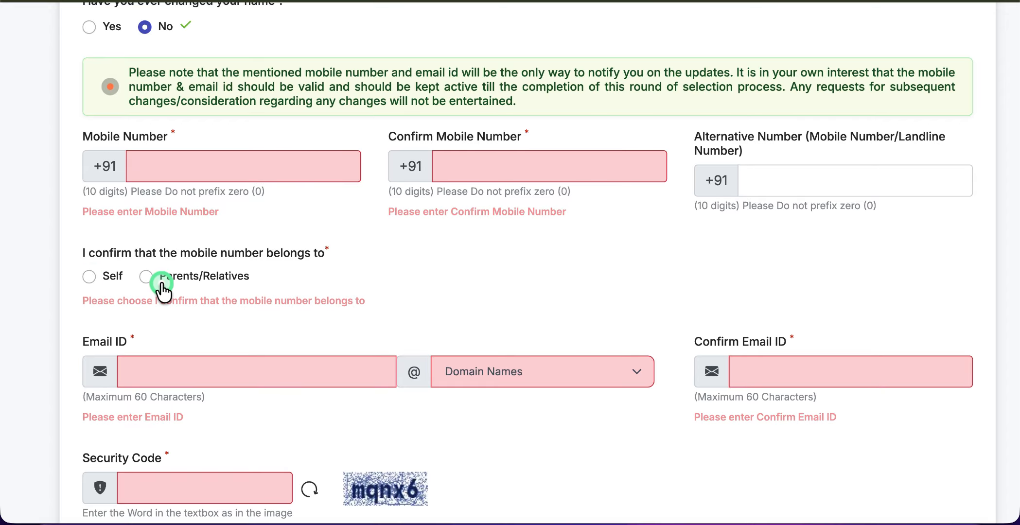
{"action": "left_click", "coordinate": [86, 277]}
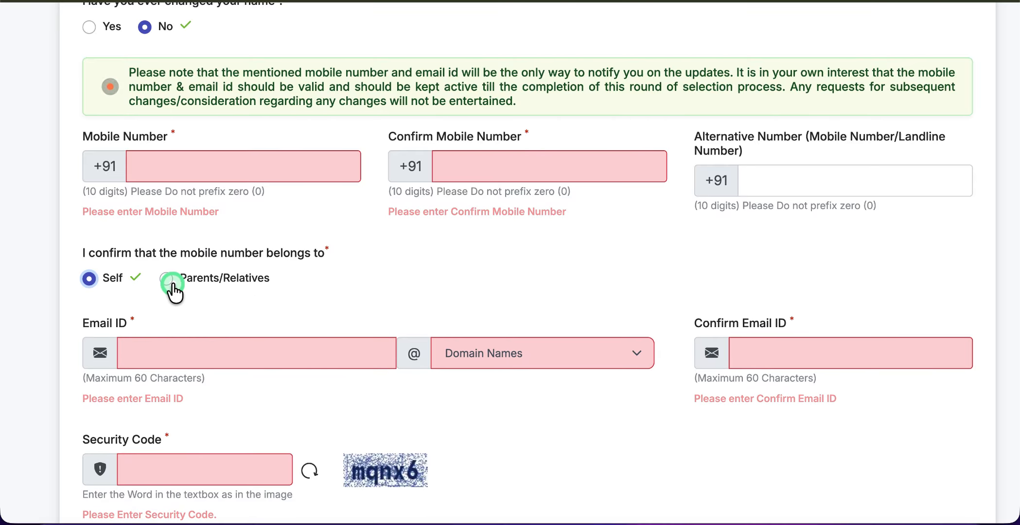
Choose gmail.com as the e-mail domain and request a mobile verification code
{"action": "scroll", "coordinate": [173, 285], "scroll_direction": "down", "scroll_amount": 2}
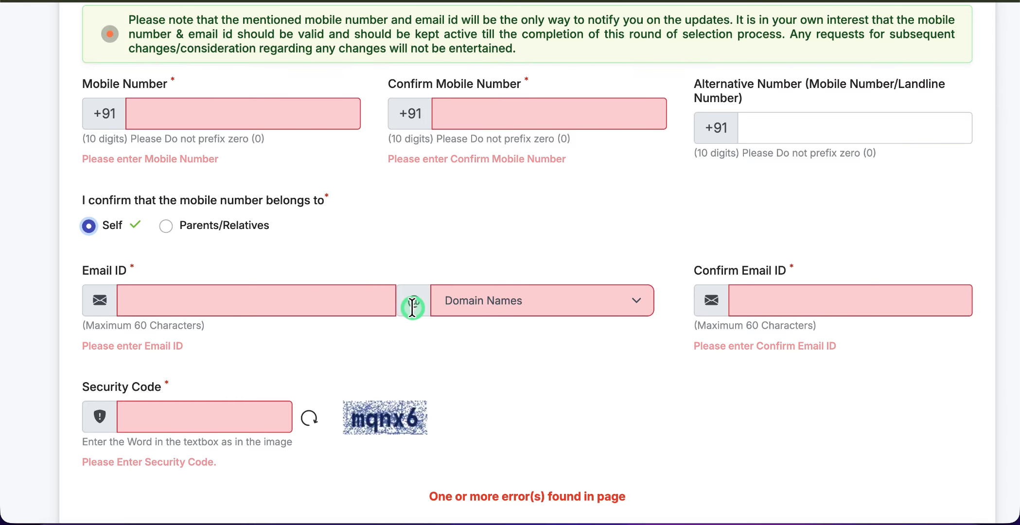
{"action": "left_click", "coordinate": [469, 308]}
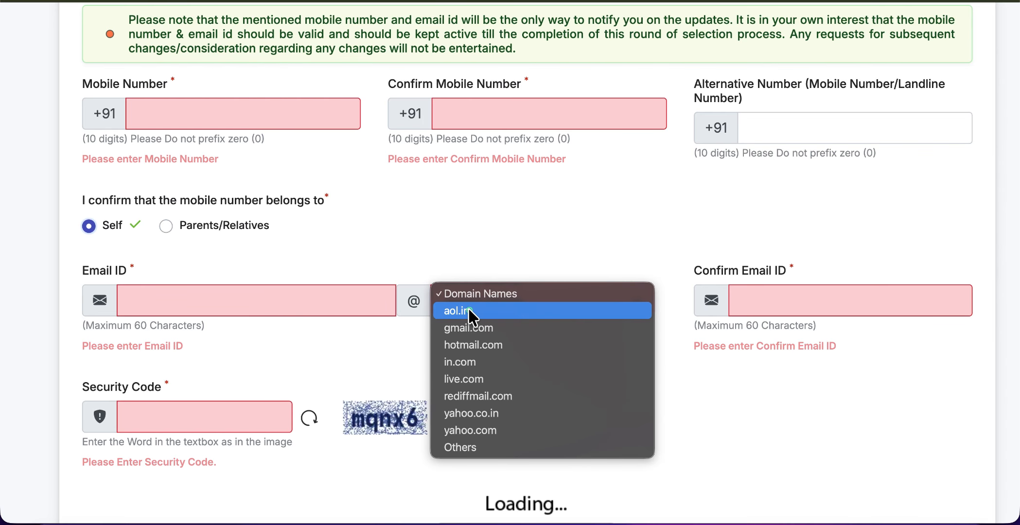
{"action": "left_click", "coordinate": [533, 329]}
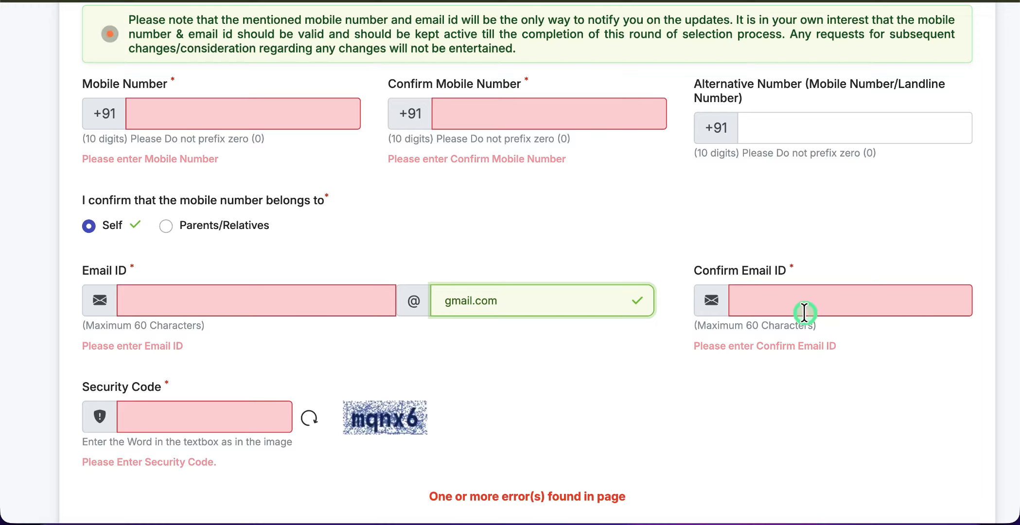
{"action": "scroll", "coordinate": [464, 371], "scroll_direction": "down", "scroll_amount": 3}
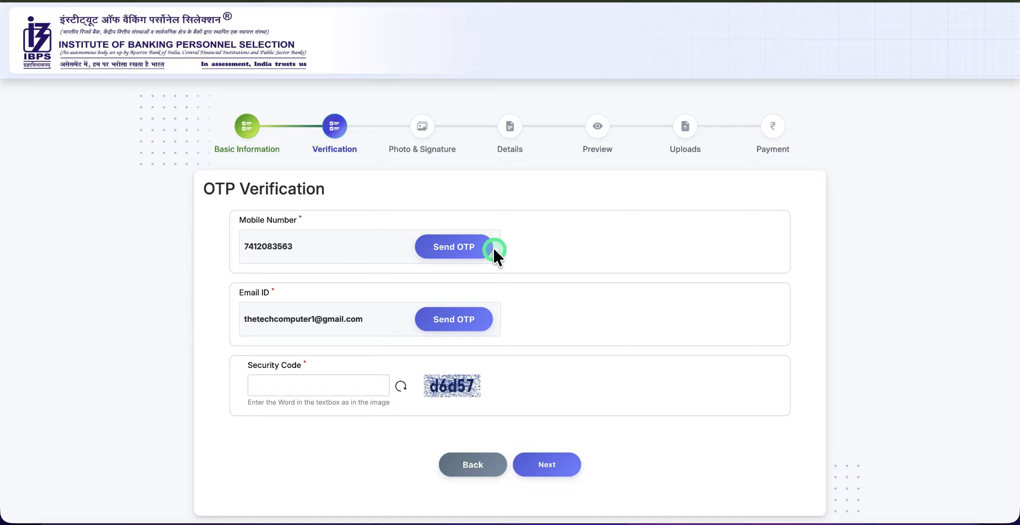
{"action": "left_click", "coordinate": [461, 250]}
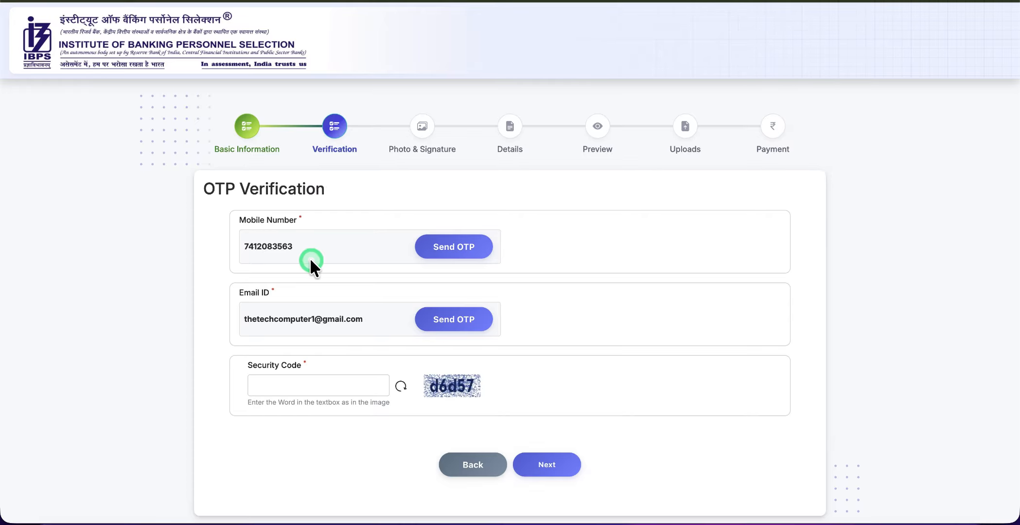
Enter the image security code, verify mobile and e-mail OTPs, and continue to Photo & Signature
{"action": "left_click", "coordinate": [286, 382]}
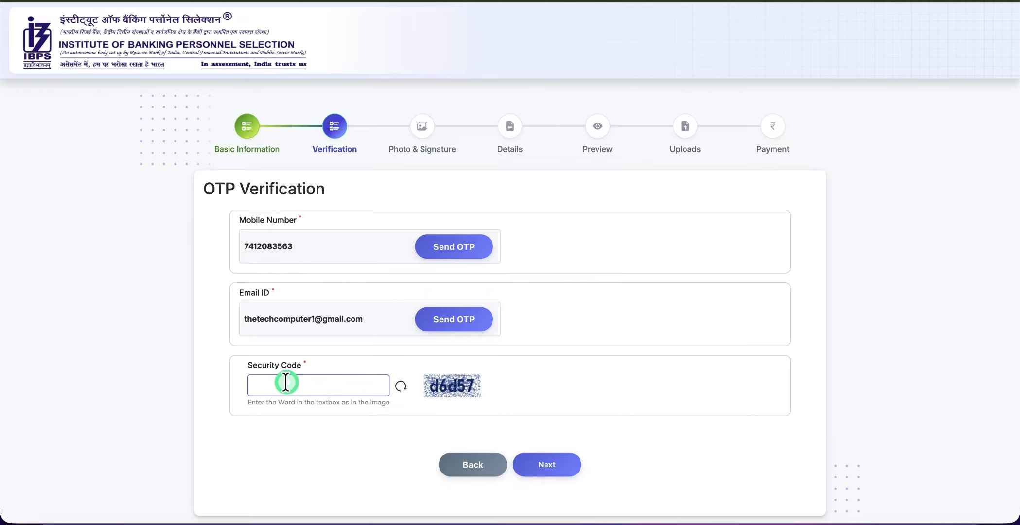
{"action": "type", "text": "d6d57"}
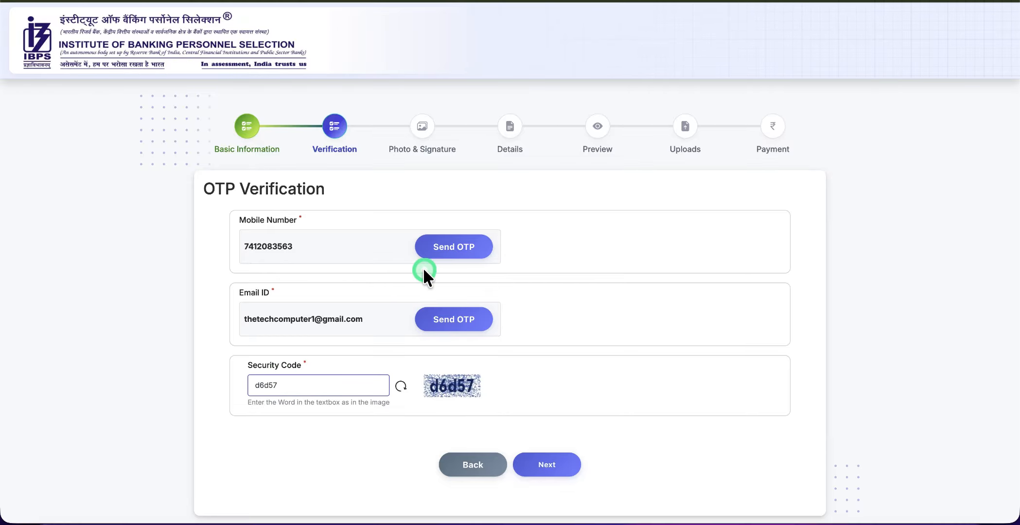
{"action": "left_click", "coordinate": [443, 250]}
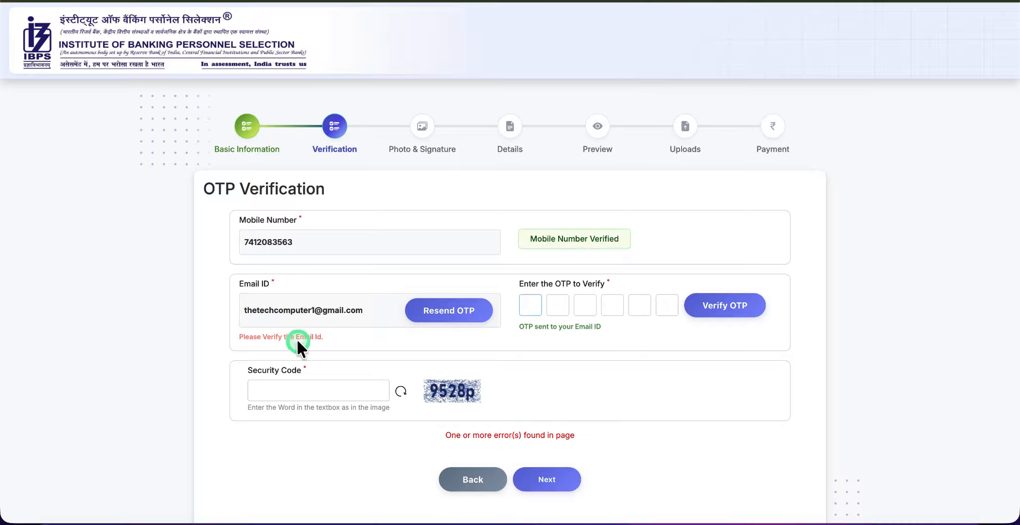
{"action": "left_click", "coordinate": [430, 319]}
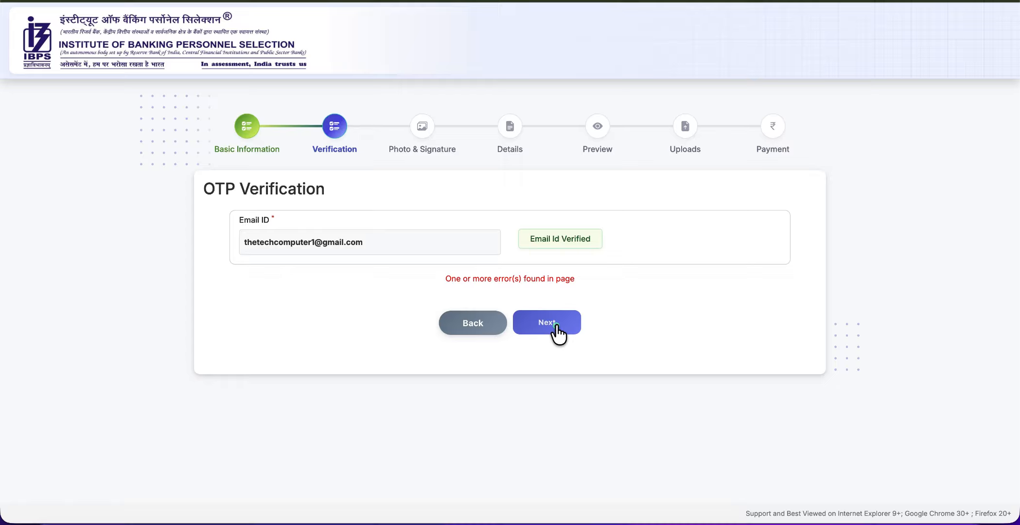
{"action": "left_click", "coordinate": [554, 323]}
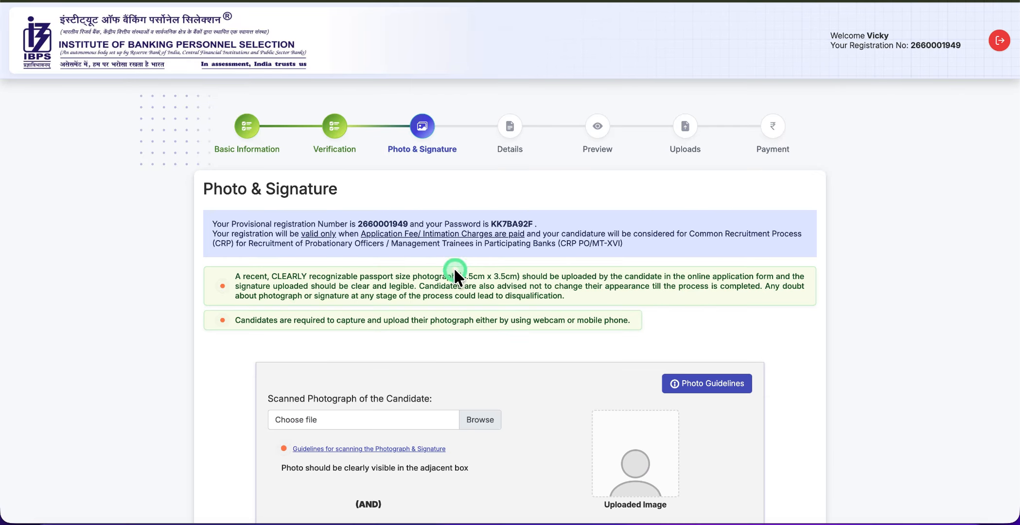
Zoom out and scroll to the scanning guidelines showing 200 x 230 pixel, 20kb–50kb requirements
{"action": "scroll", "coordinate": [448, 305], "scroll_direction": "down", "scroll_amount": 5}
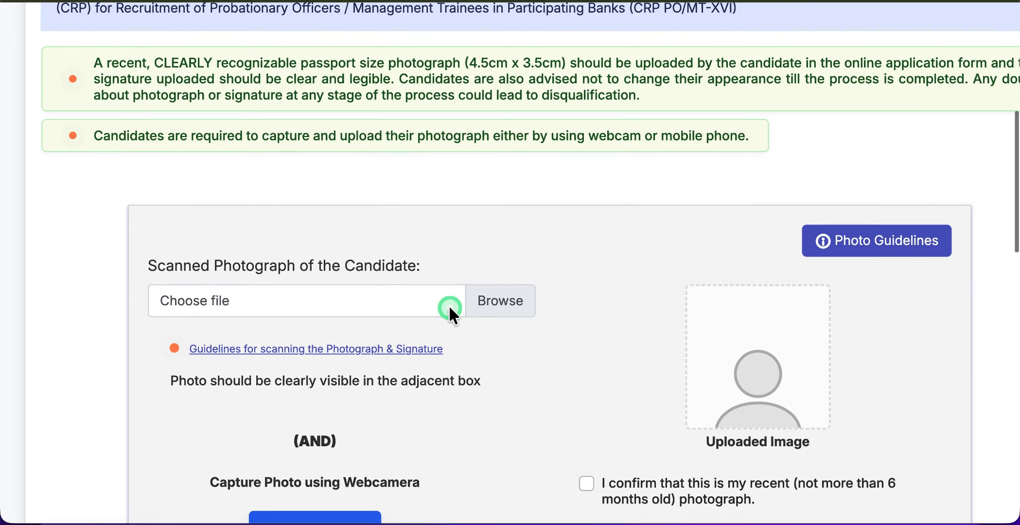
{"action": "scroll", "coordinate": [449, 309], "scroll_direction": "down", "scroll_amount": 2}
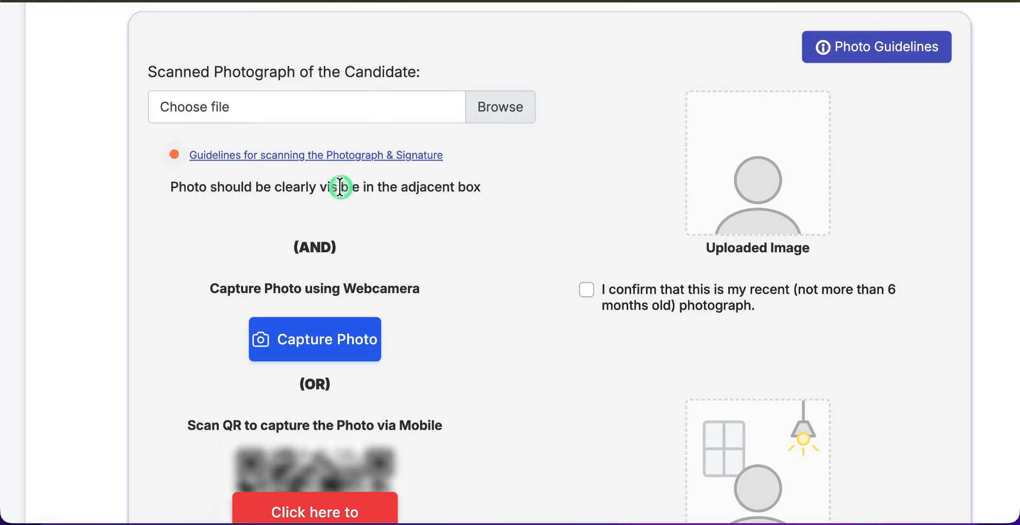
{"action": "scroll", "coordinate": [367, 273], "scroll_direction": "down", "scroll_amount": 4}
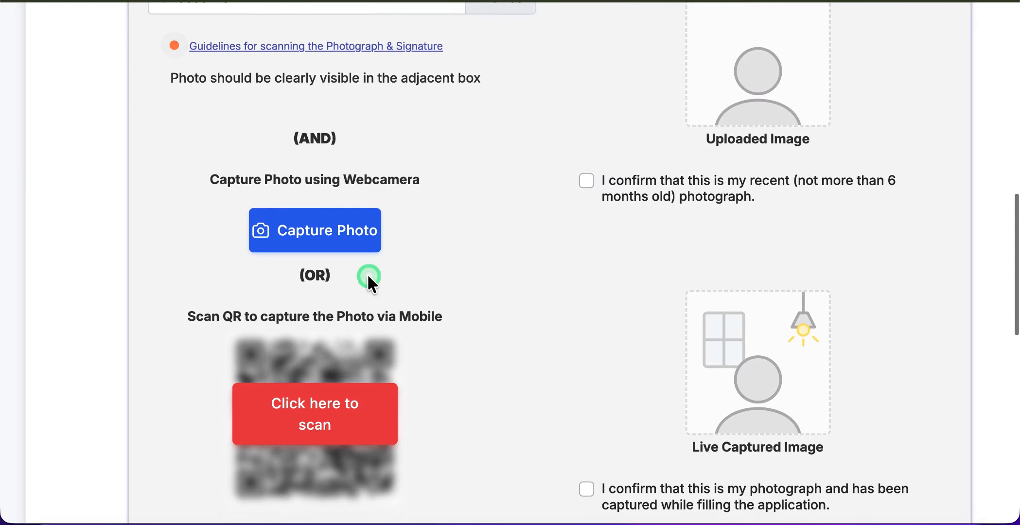
{"action": "scroll", "coordinate": [368, 273], "scroll_direction": "down", "scroll_amount": 3}
{"action": "key", "text": "super+minus"}
{"action": "key", "text": "super+minus"}
{"action": "scroll", "coordinate": [367, 273], "scroll_direction": "down", "scroll_amount": 5}
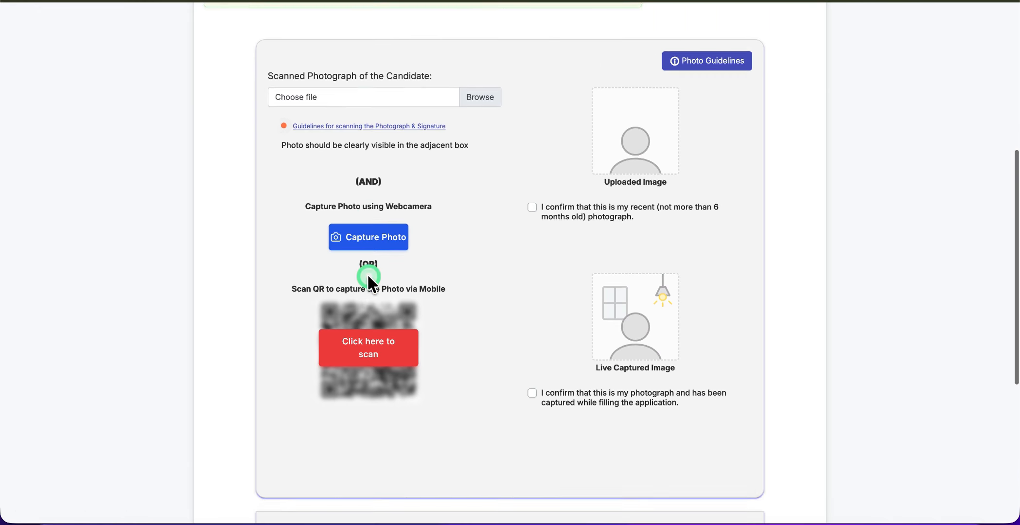
{"action": "scroll", "coordinate": [367, 279], "scroll_direction": "down", "scroll_amount": 3}
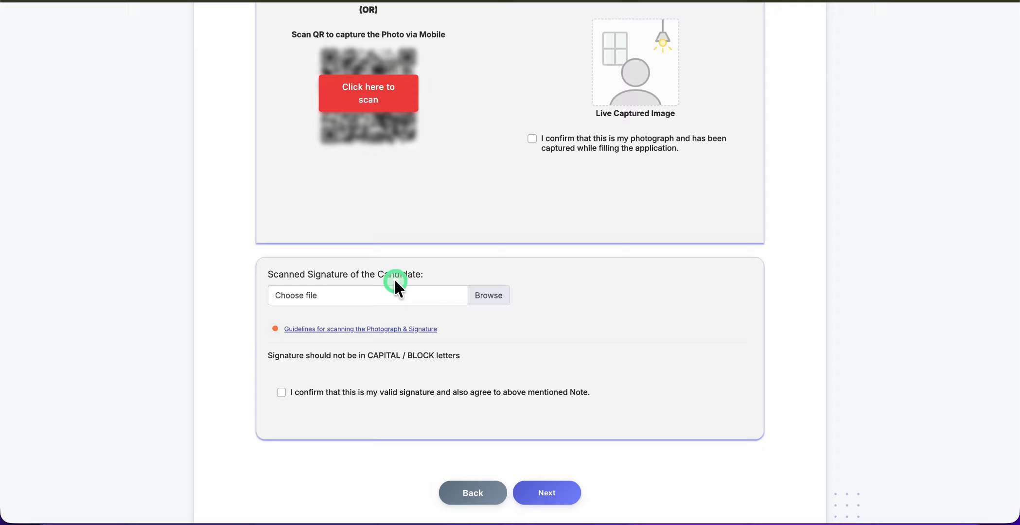
{"action": "scroll", "coordinate": [394, 278], "scroll_direction": "up", "scroll_amount": 15}
{"action": "scroll", "coordinate": [393, 278], "scroll_direction": "down", "scroll_amount": 4}
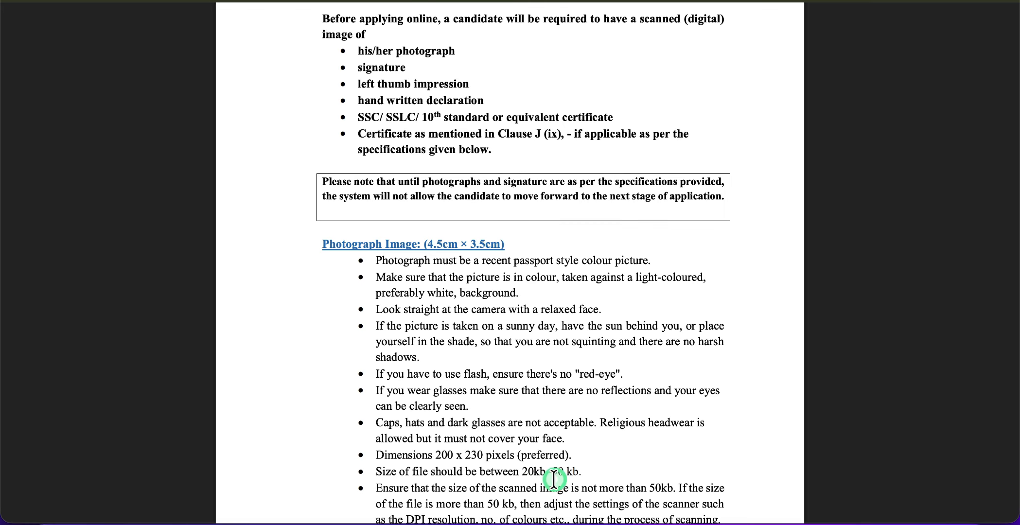
Read the photo, signature and thumb-impression specs, then close the guidelines to reach the upload form
{"action": "scroll", "coordinate": [575, 475], "scroll_direction": "down", "scroll_amount": 2}
{"action": "scroll", "coordinate": [575, 475], "scroll_direction": "down", "scroll_amount": 3}
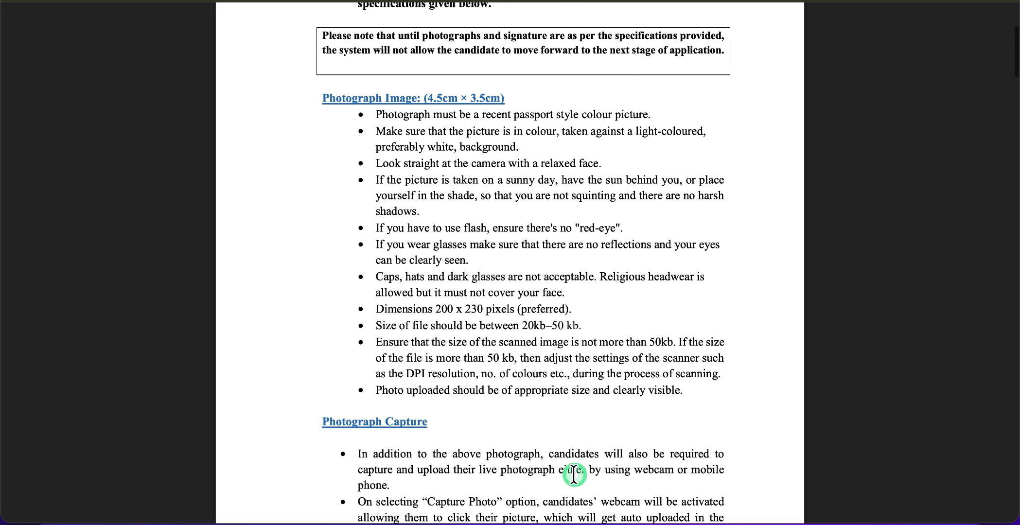
{"action": "scroll", "coordinate": [574, 475], "scroll_direction": "down", "scroll_amount": 15}
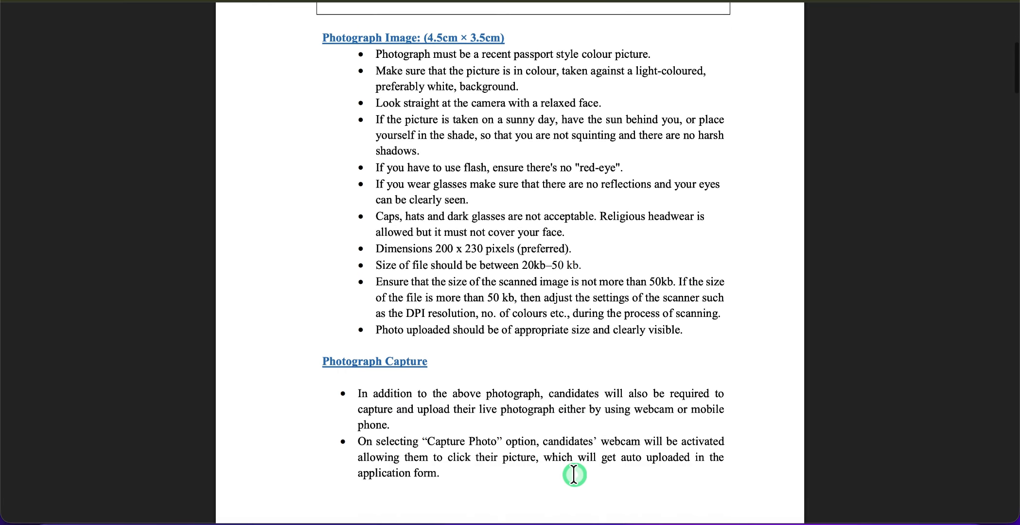
{"action": "scroll", "coordinate": [574, 475], "scroll_direction": "down", "scroll_amount": 7}
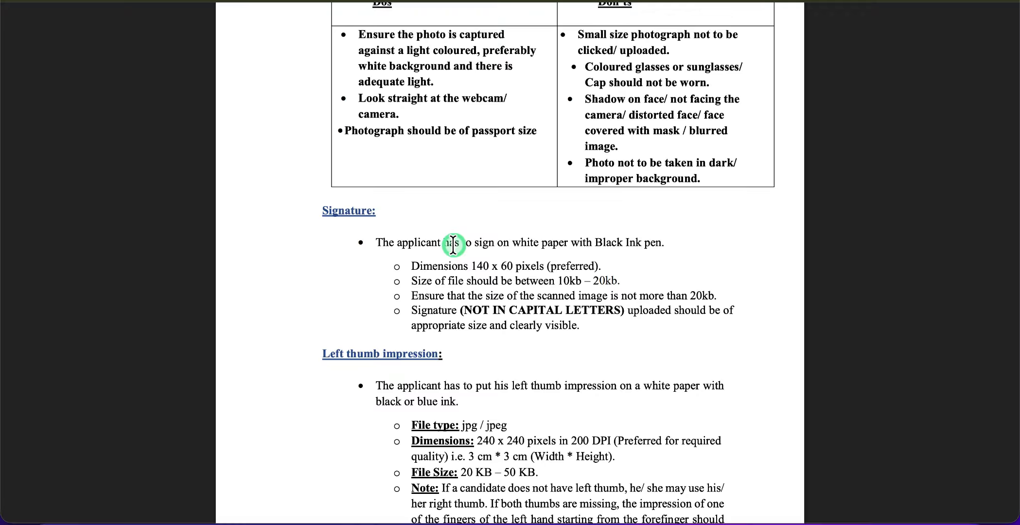
{"action": "scroll", "coordinate": [453, 243], "scroll_direction": "down", "scroll_amount": 1}
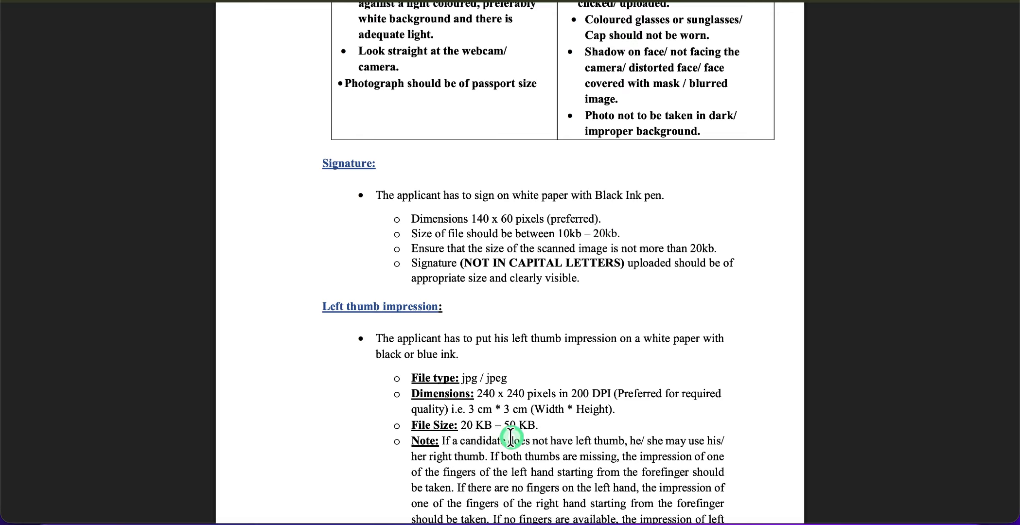
{"action": "key", "text": "super+w"}
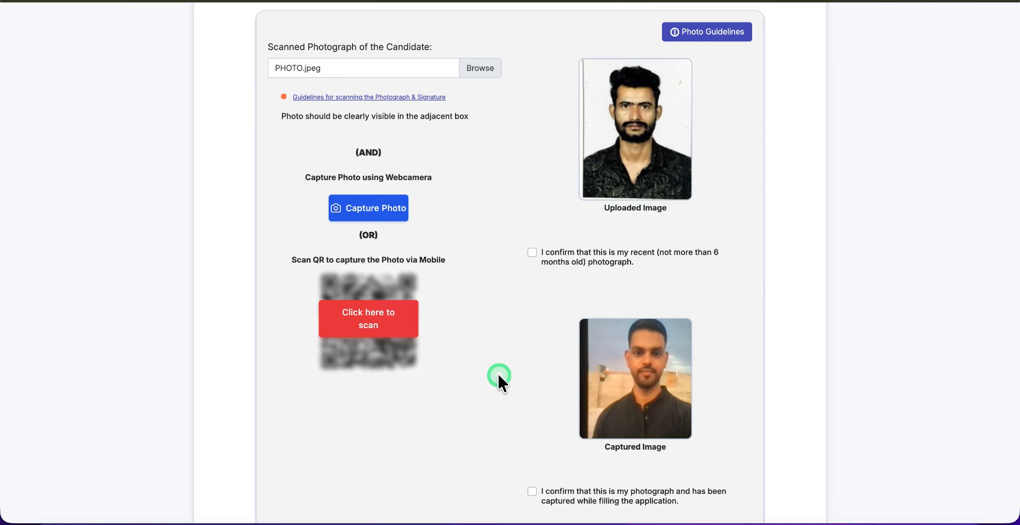
Tick both photo confirmations, upload the signature image, and continue to Basic Details
{"action": "left_click", "coordinate": [533, 254]}
{"action": "scroll", "coordinate": [489, 447], "scroll_direction": "down", "scroll_amount": 1}
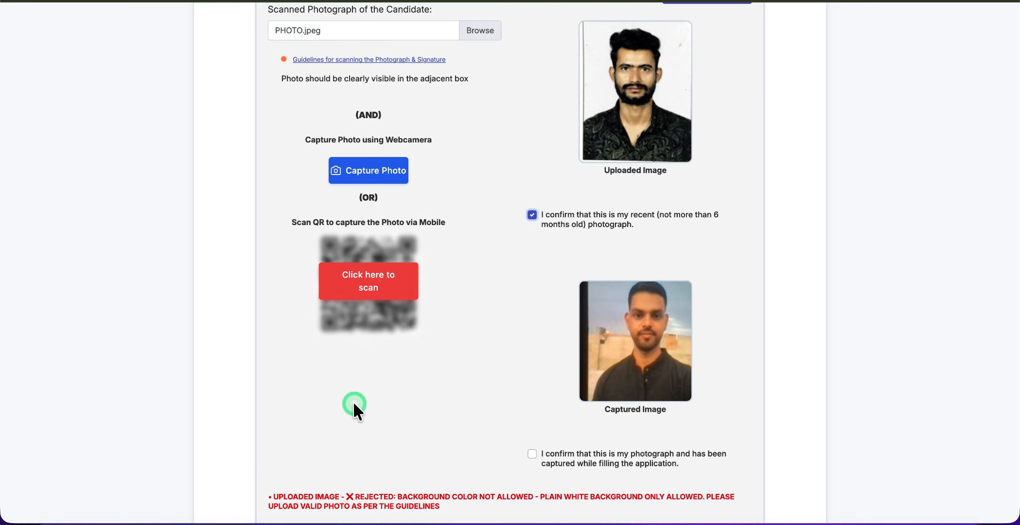
{"action": "scroll", "coordinate": [354, 405], "scroll_direction": "down", "scroll_amount": 8}
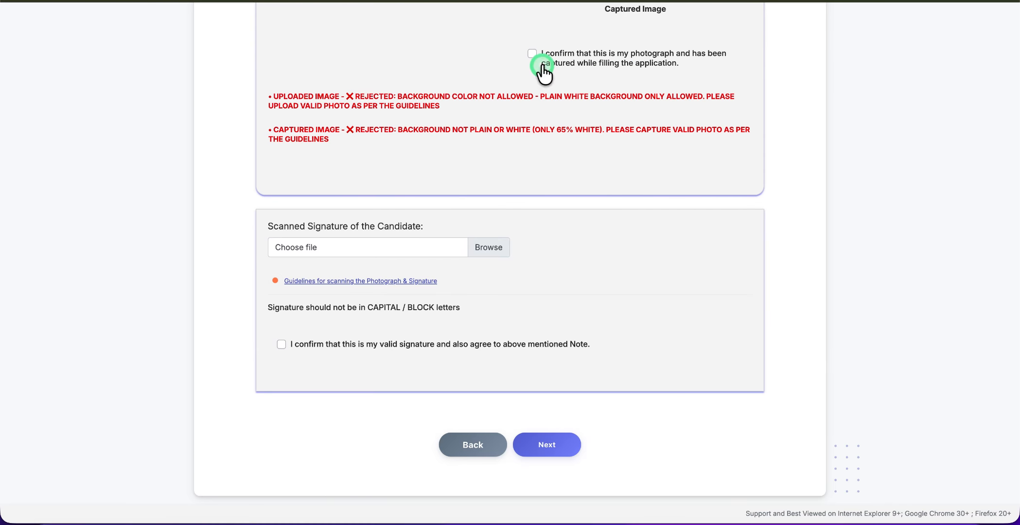
{"action": "left_click", "coordinate": [533, 54]}
{"action": "left_click", "coordinate": [485, 252]}
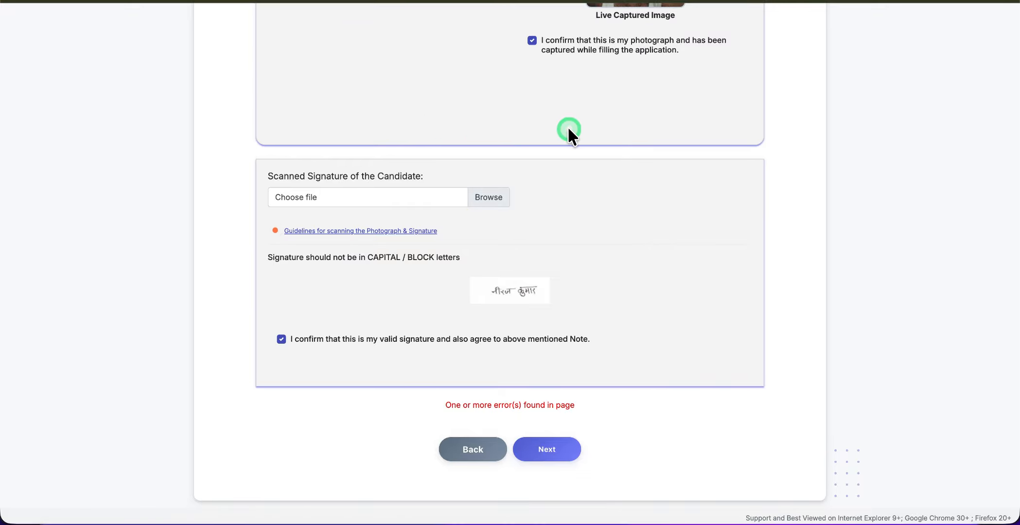
{"action": "left_click", "coordinate": [548, 458]}
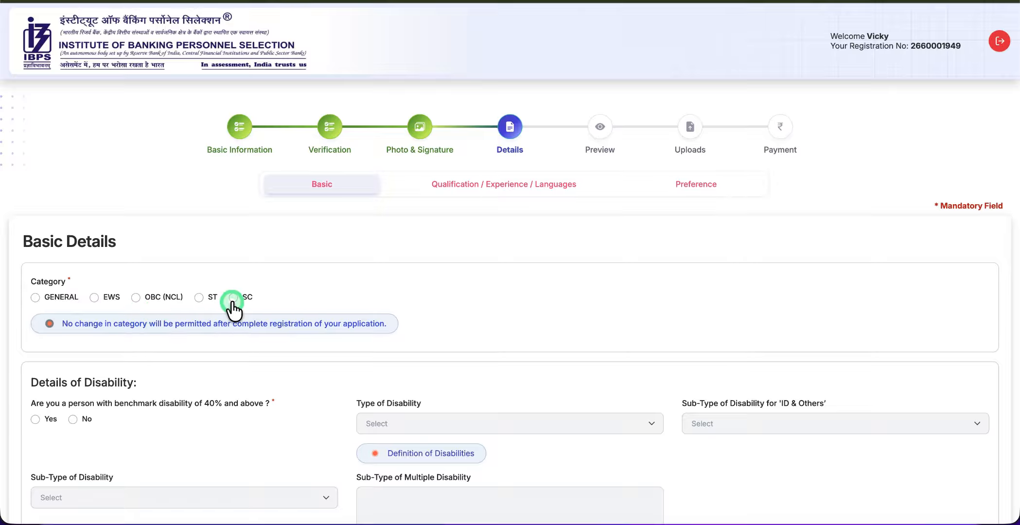
Select GENERAL category, dismiss the notice, and answer No to benchmark disability
{"action": "left_click", "coordinate": [35, 297]}
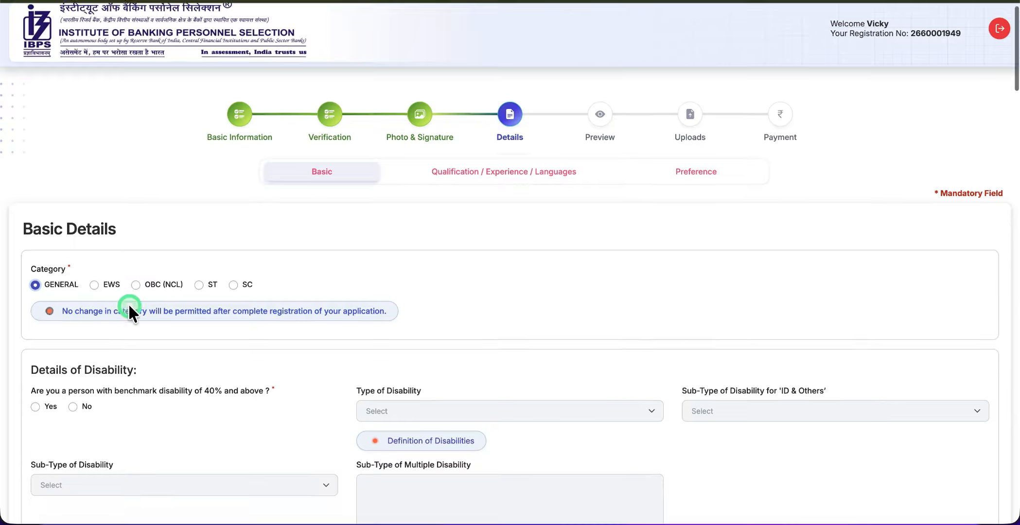
{"action": "scroll", "coordinate": [127, 303], "scroll_direction": "down", "scroll_amount": 3}
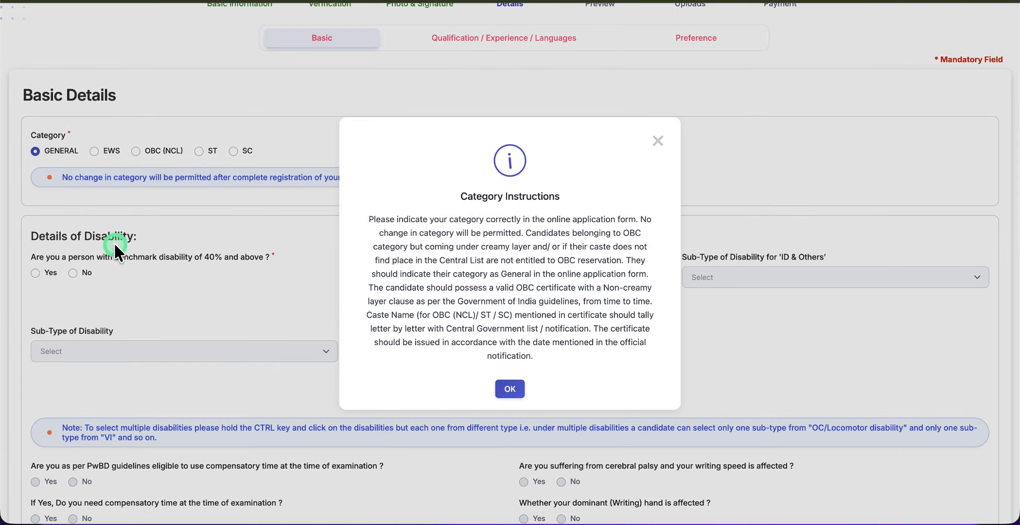
{"action": "left_click", "coordinate": [509, 392]}
{"action": "left_click", "coordinate": [35, 275]}
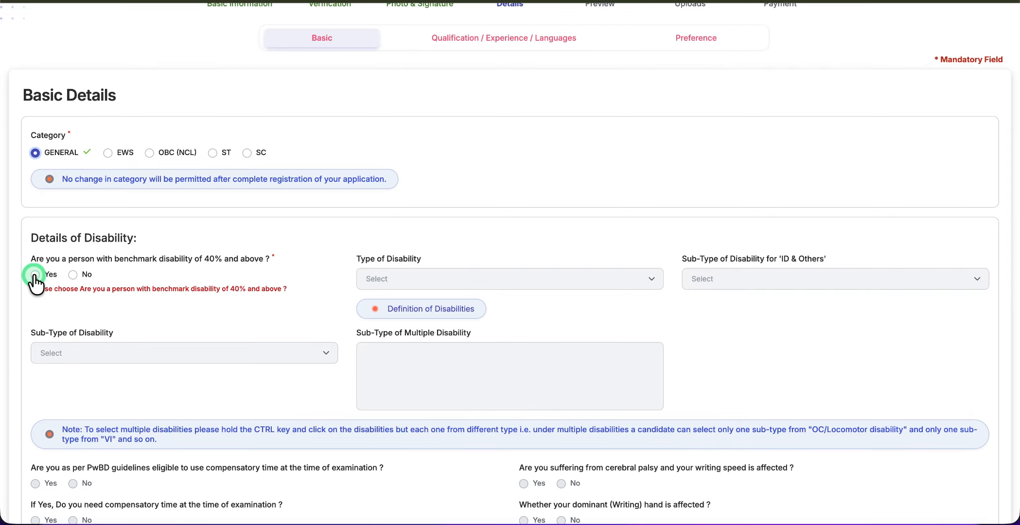
{"action": "left_click", "coordinate": [38, 276]}
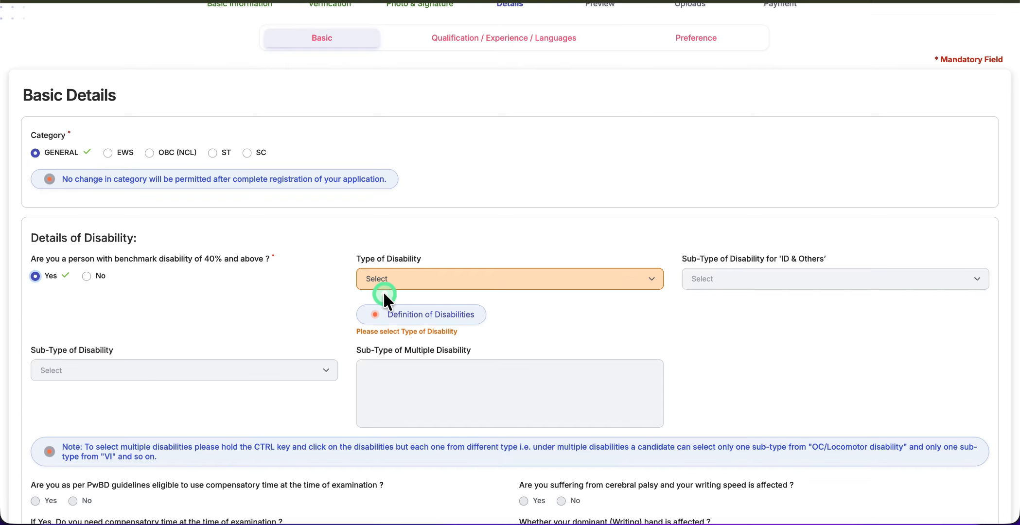
{"action": "left_click", "coordinate": [385, 279]}
{"action": "left_click", "coordinate": [333, 291]}
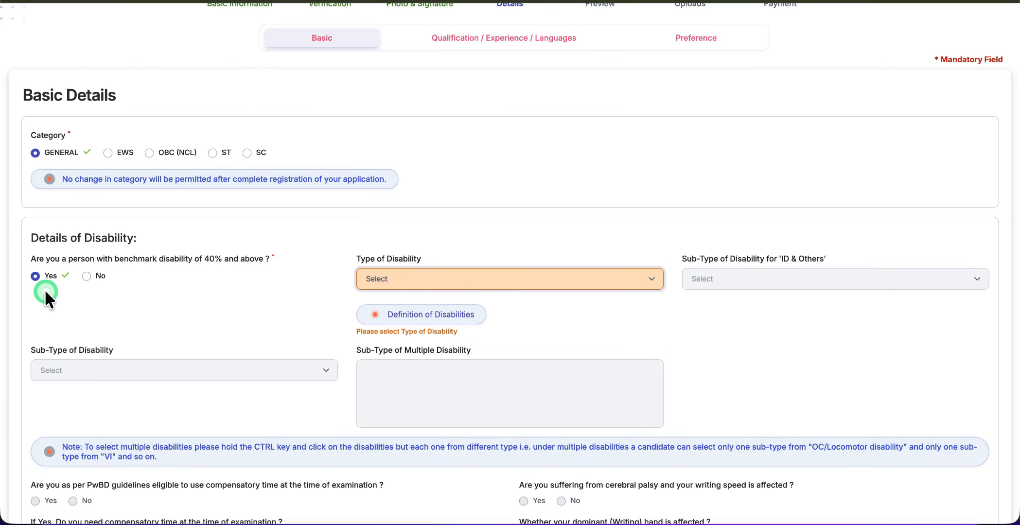
{"action": "left_click", "coordinate": [87, 277]}
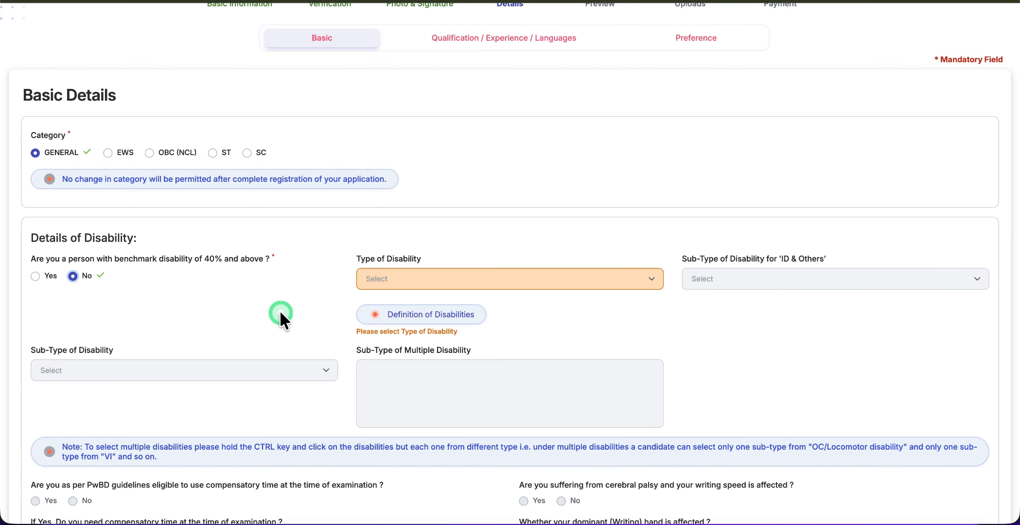
Answer No to RPwD writing difficulty, government-undertaking experience and Ex-Serviceman questions
{"action": "scroll", "coordinate": [280, 314], "scroll_direction": "down", "scroll_amount": 3}
{"action": "scroll", "coordinate": [148, 188], "scroll_direction": "down", "scroll_amount": 7}
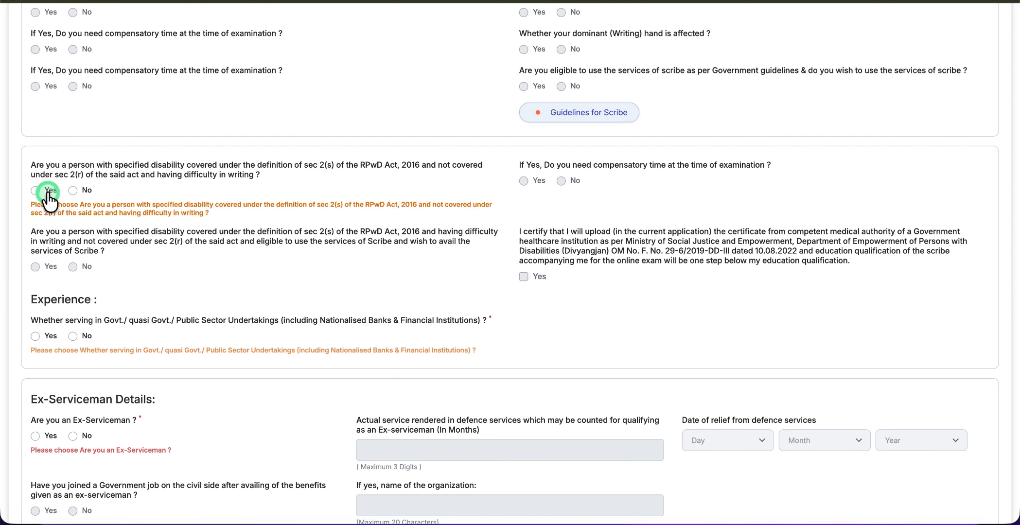
{"action": "left_click", "coordinate": [72, 190]}
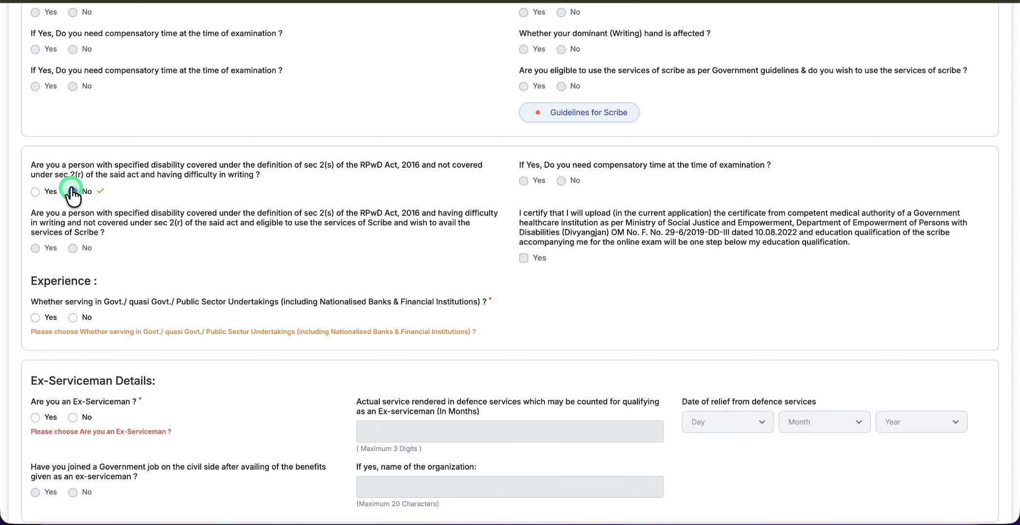
{"action": "scroll", "coordinate": [96, 187], "scroll_direction": "down", "scroll_amount": 3}
{"action": "left_click", "coordinate": [96, 188]}
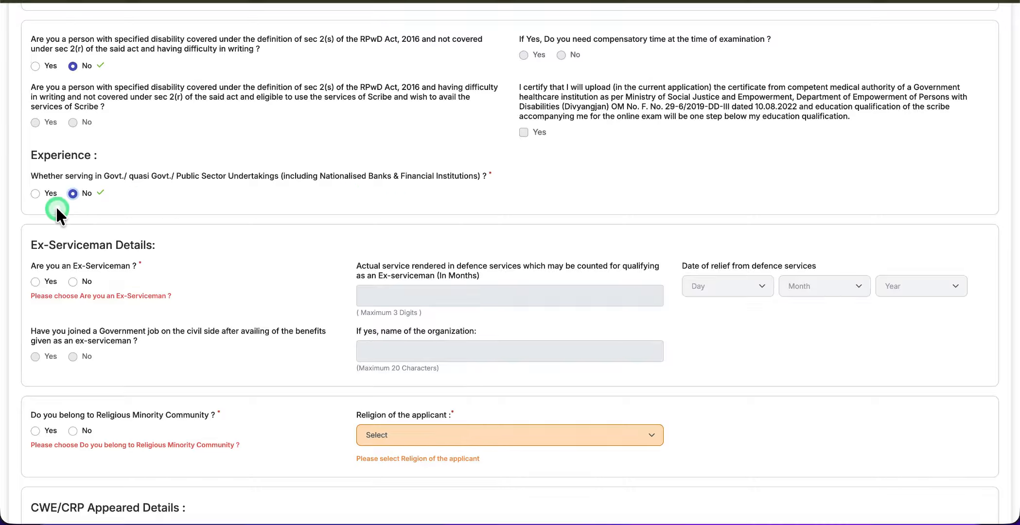
{"action": "scroll", "coordinate": [164, 206], "scroll_direction": "down", "scroll_amount": 1}
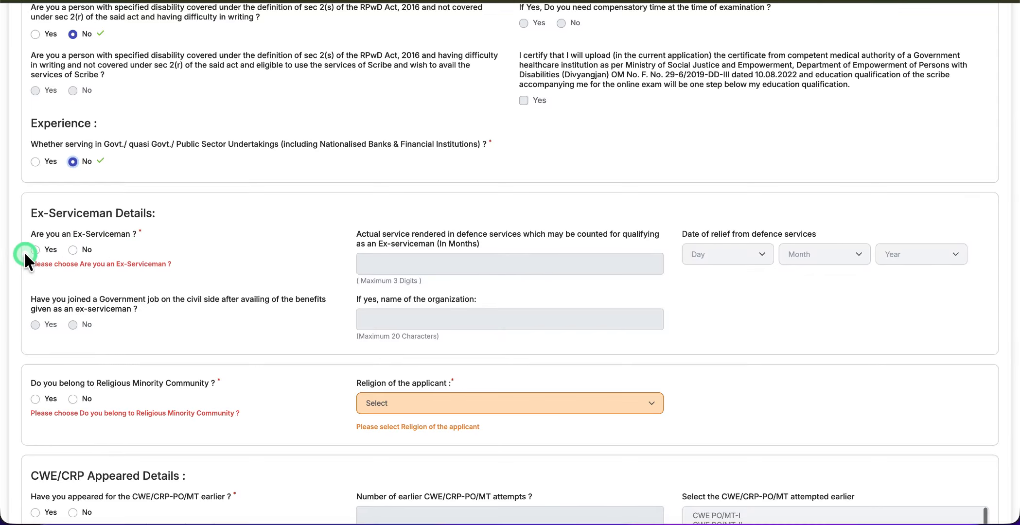
{"action": "left_click", "coordinate": [75, 250]}
Answer No to religious minority, earlier CWE/CRP-PO/MT attempts and apprenticeship questions
{"action": "scroll", "coordinate": [110, 281], "scroll_direction": "down", "scroll_amount": 4}
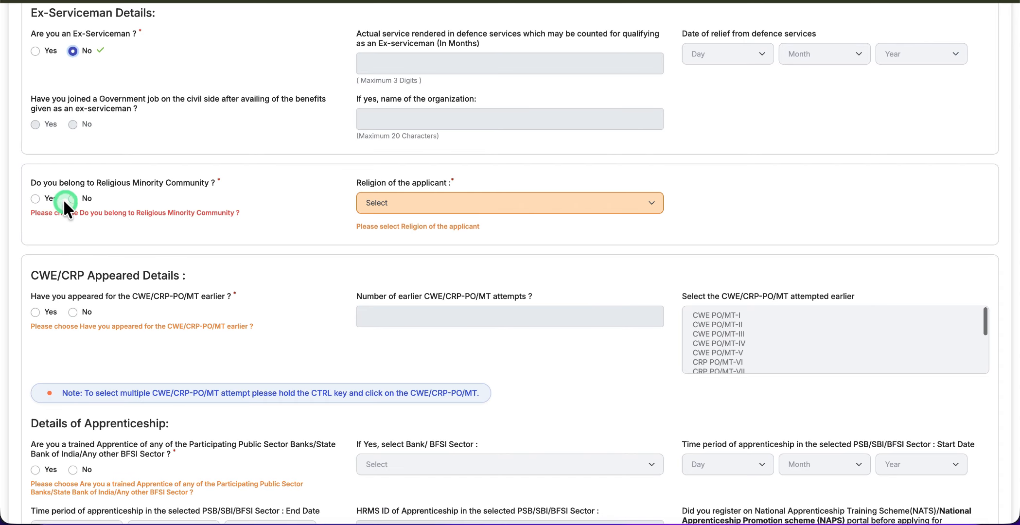
{"action": "left_click", "coordinate": [76, 197]}
{"action": "scroll", "coordinate": [85, 198], "scroll_direction": "down", "scroll_amount": 2}
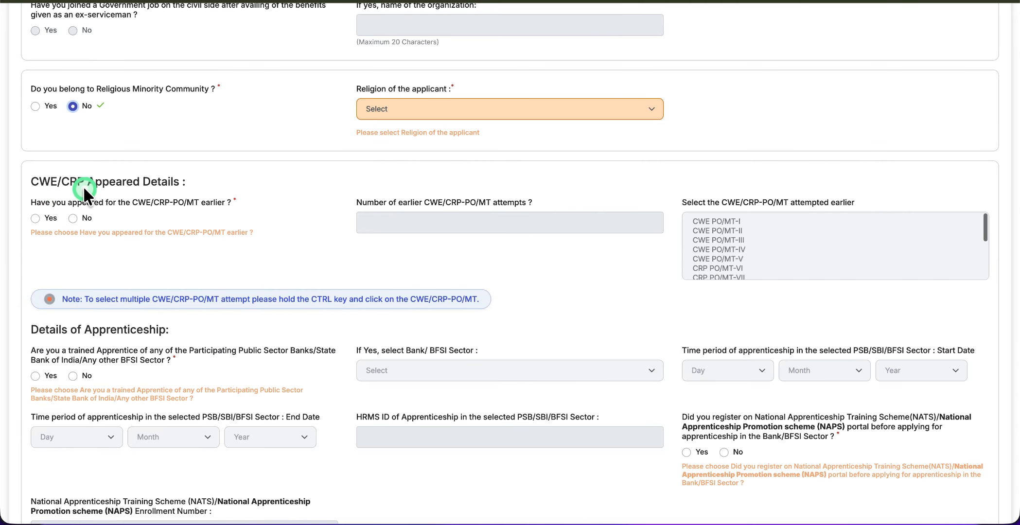
{"action": "left_click", "coordinate": [75, 218]}
{"action": "scroll", "coordinate": [142, 260], "scroll_direction": "down", "scroll_amount": 2}
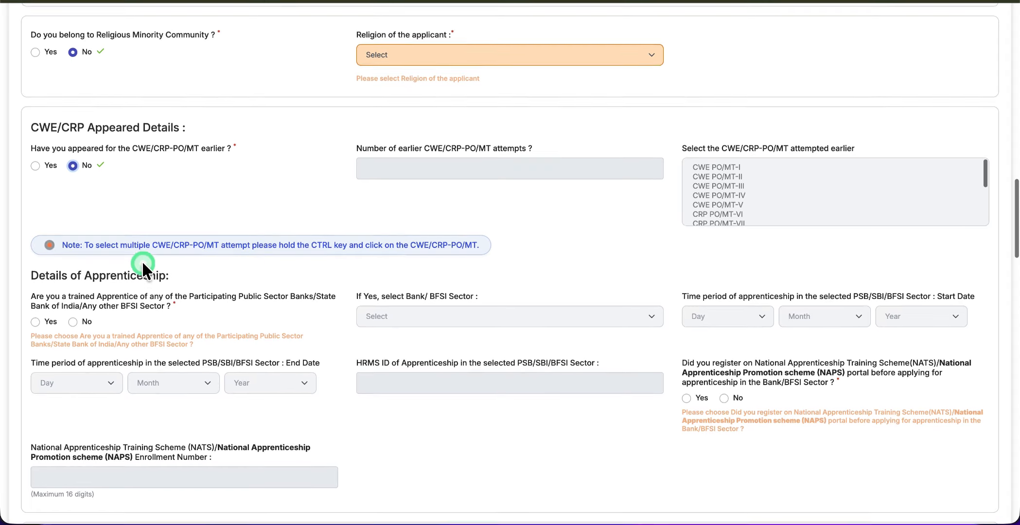
{"action": "scroll", "coordinate": [142, 259], "scroll_direction": "down", "scroll_amount": 2}
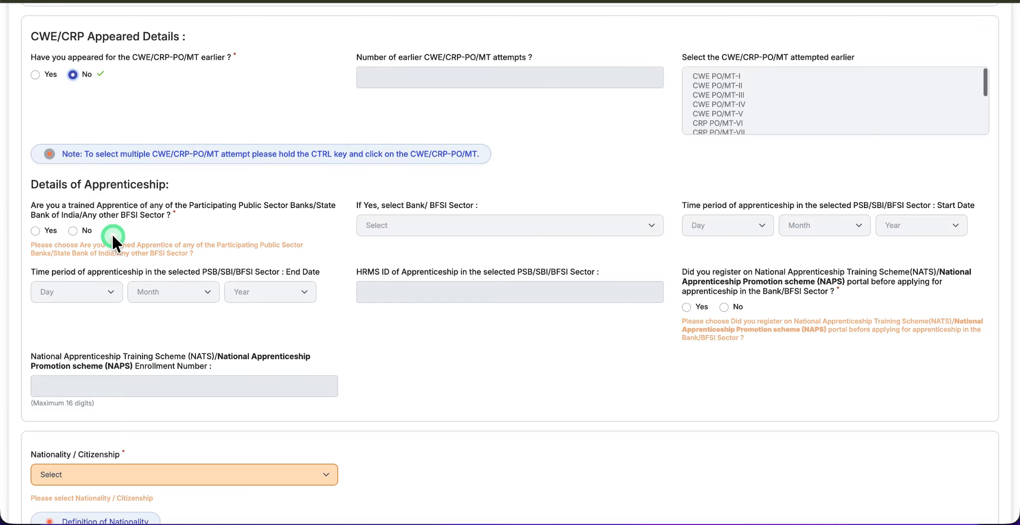
{"action": "left_click", "coordinate": [72, 230]}
{"action": "left_click", "coordinate": [516, 236]}
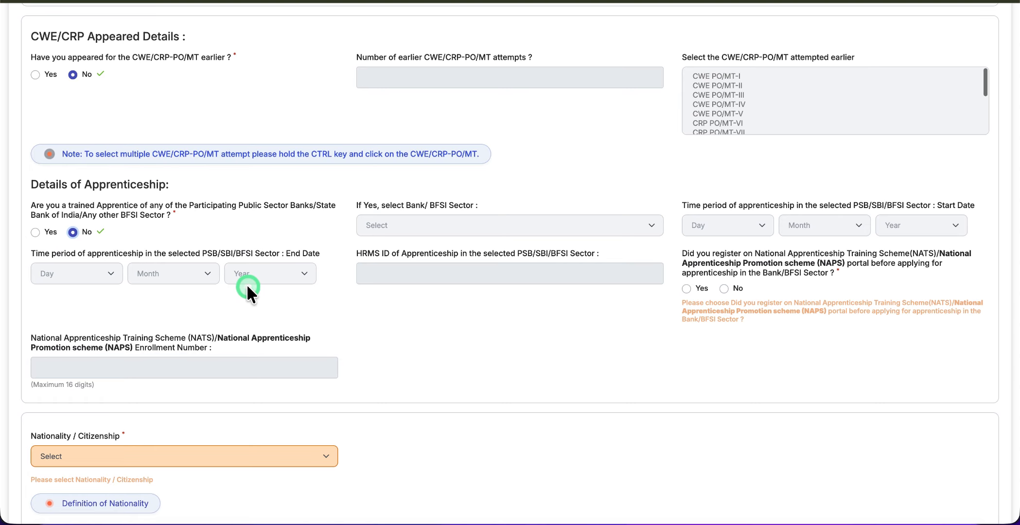
Set nationality to India and Rajasthan as the exam-centre state
{"action": "scroll", "coordinate": [255, 289], "scroll_direction": "down", "scroll_amount": 5}
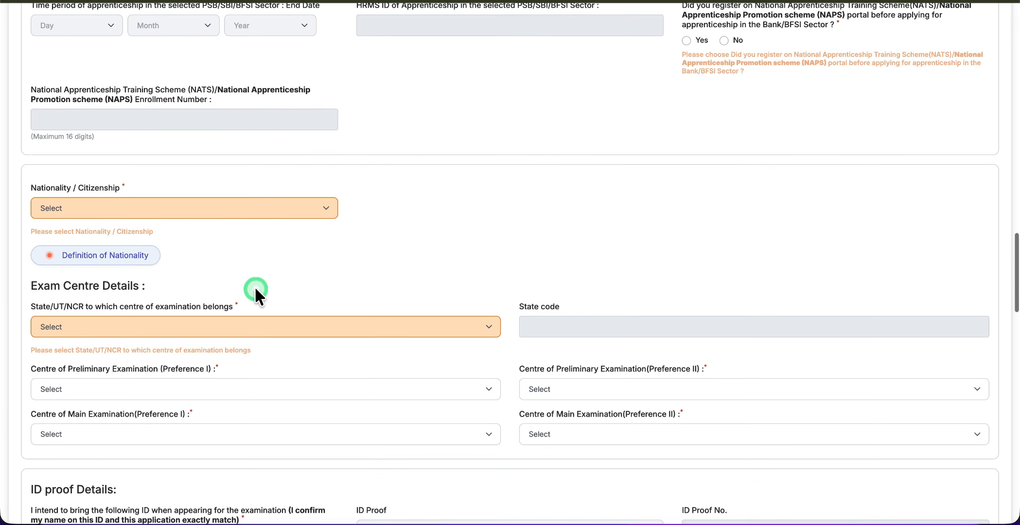
{"action": "left_click", "coordinate": [57, 211]}
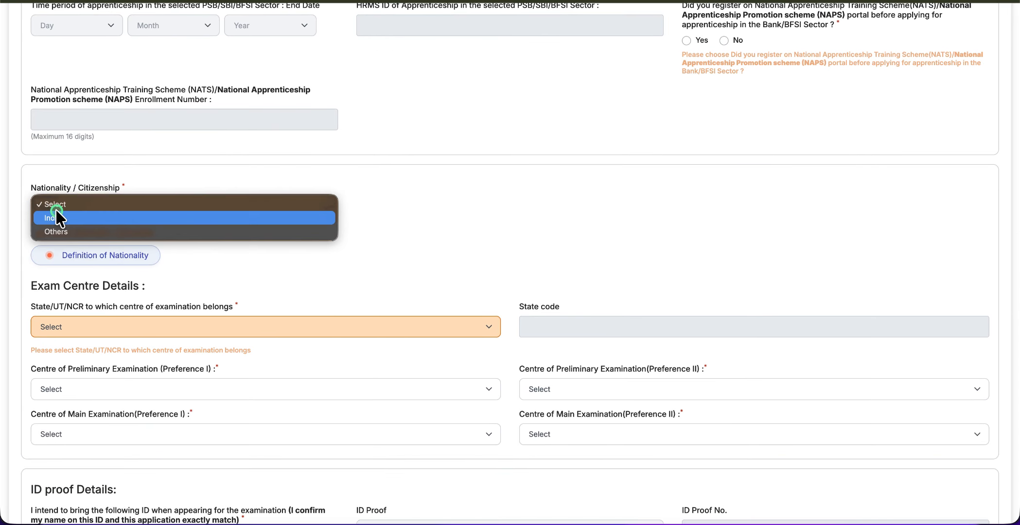
{"action": "left_click", "coordinate": [70, 218]}
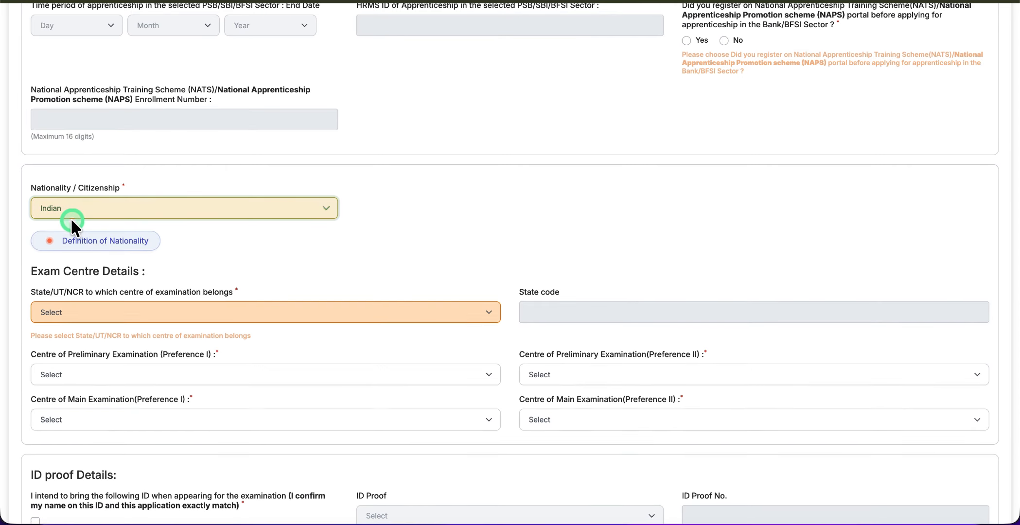
{"action": "scroll", "coordinate": [70, 217], "scroll_direction": "down", "scroll_amount": 2}
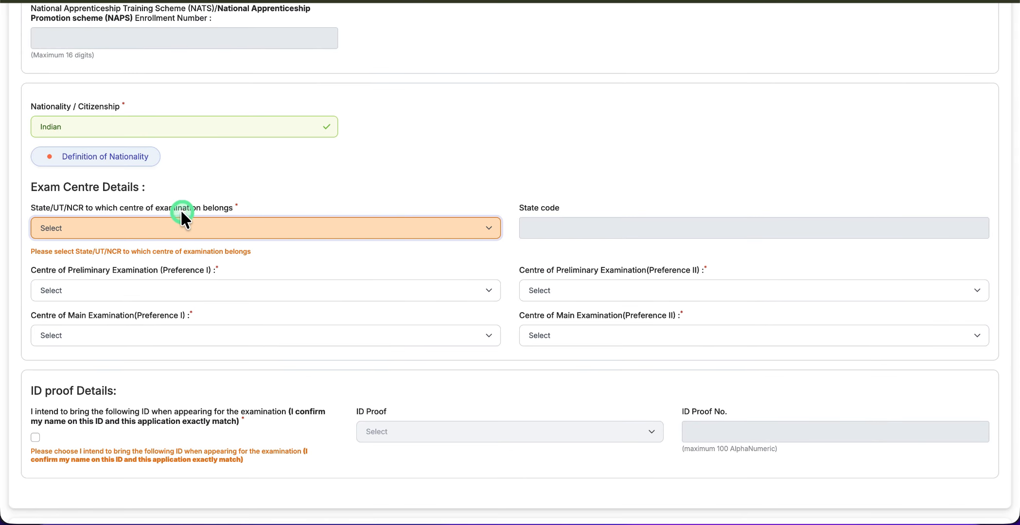
{"action": "left_click", "coordinate": [133, 224]}
{"action": "left_click", "coordinate": [102, 225]}
{"action": "left_click", "coordinate": [102, 227]}
{"action": "key", "text": "r"}
{"action": "key", "text": "Return"}
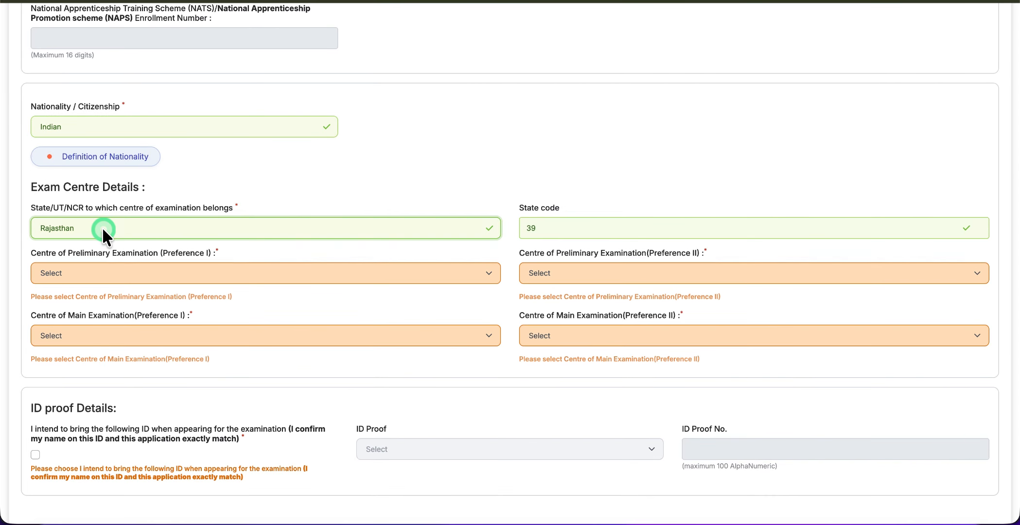
Choose prelim centres Jaipur and Kota, and main exam centres Jaipur and Jodhpur
{"action": "left_click", "coordinate": [98, 264]}
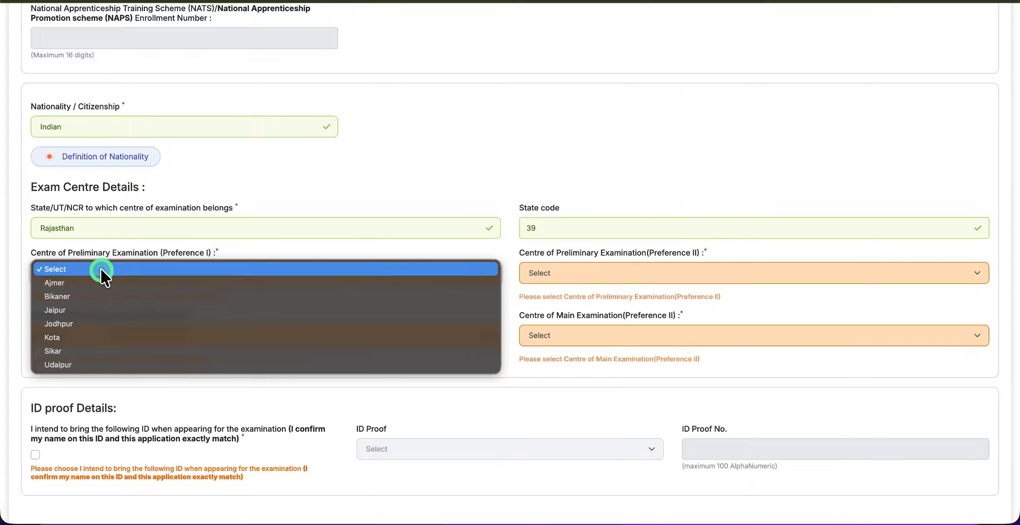
{"action": "left_click", "coordinate": [64, 311]}
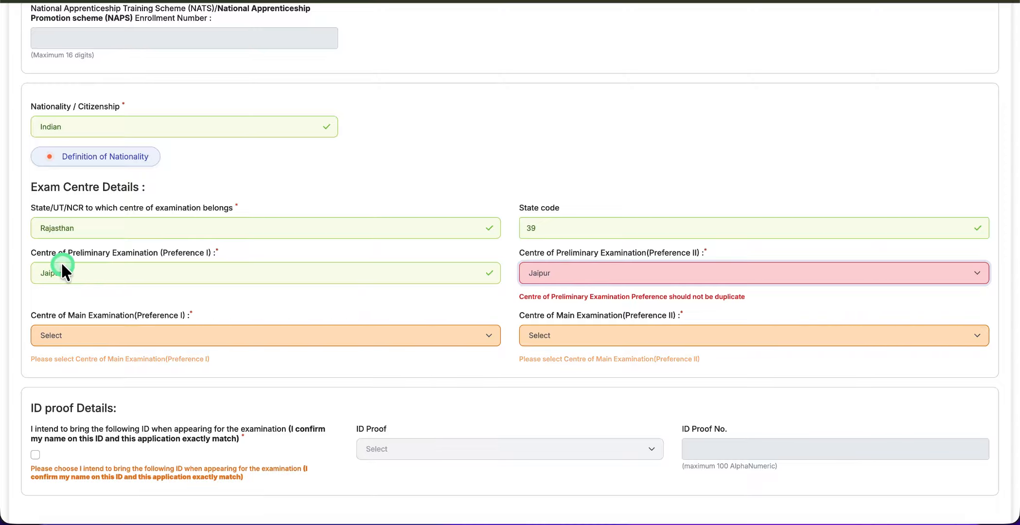
{"action": "left_click", "coordinate": [277, 339]}
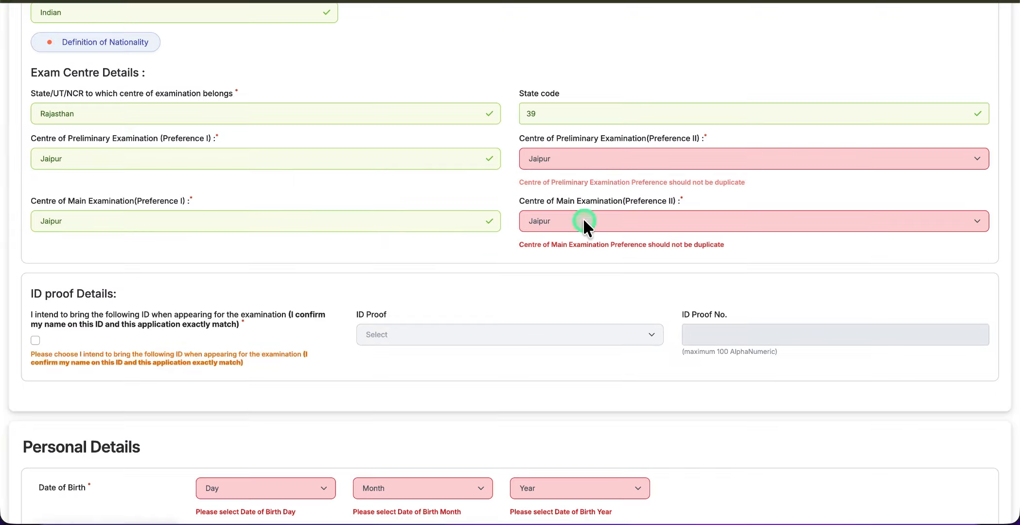
{"action": "left_click", "coordinate": [583, 164]}
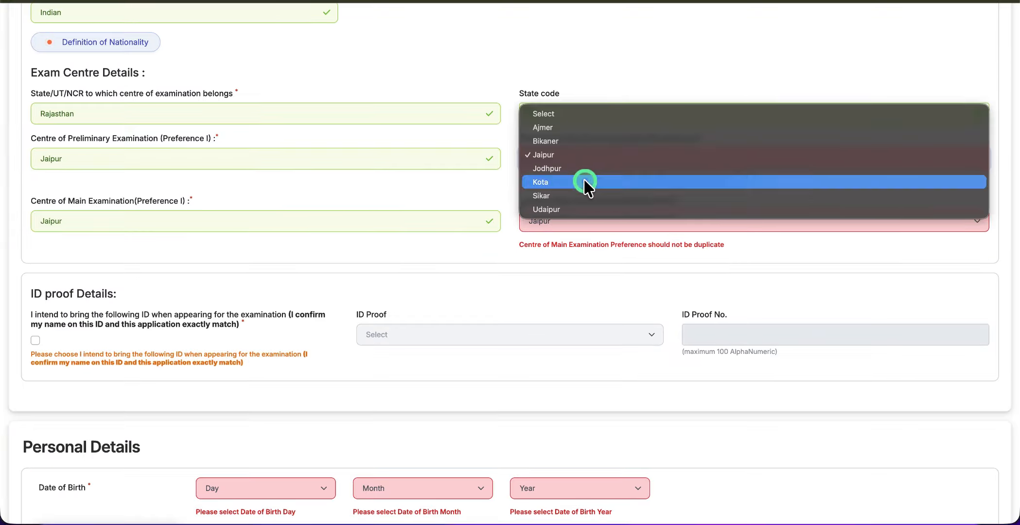
{"action": "left_click", "coordinate": [583, 182]}
{"action": "left_click", "coordinate": [588, 218]}
{"action": "left_click", "coordinate": [587, 232]}
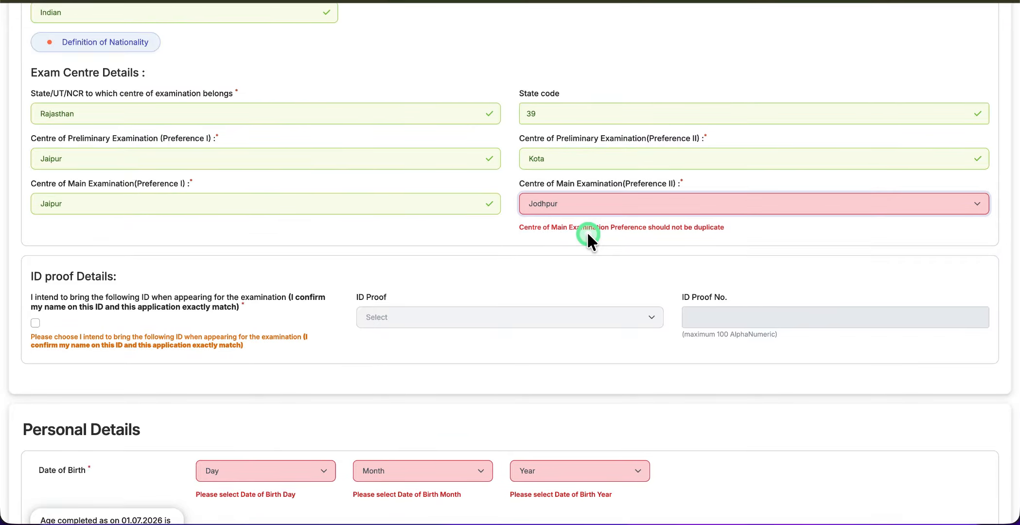
Confirm bringing matching ID and choose Aadhaar Card as the ID proof type
{"action": "scroll", "coordinate": [277, 250], "scroll_direction": "down", "scroll_amount": 2}
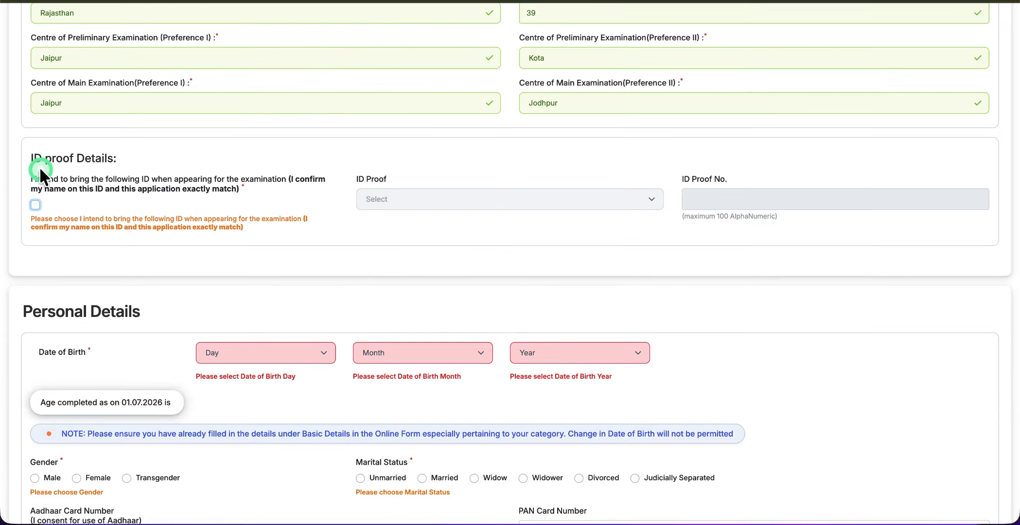
{"action": "left_click", "coordinate": [34, 207]}
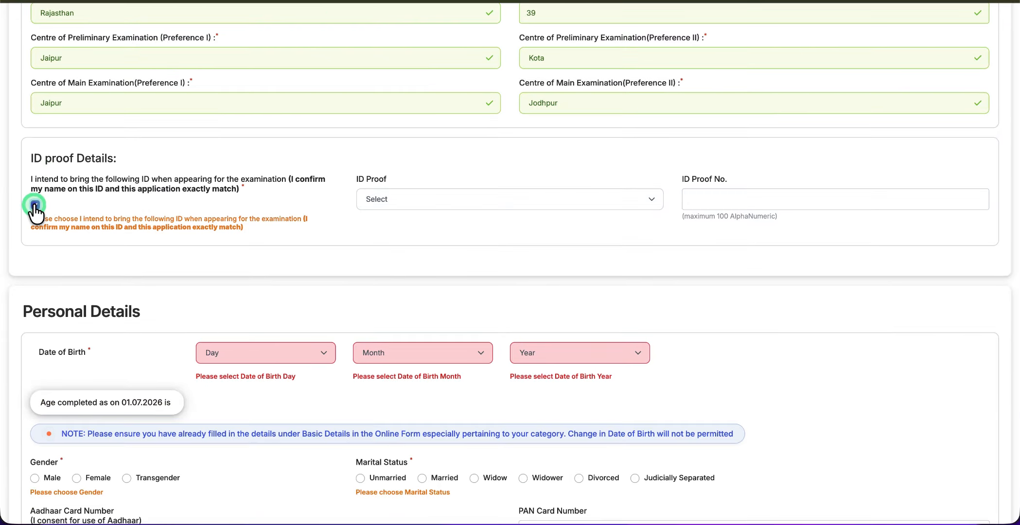
{"action": "left_click", "coordinate": [430, 200]}
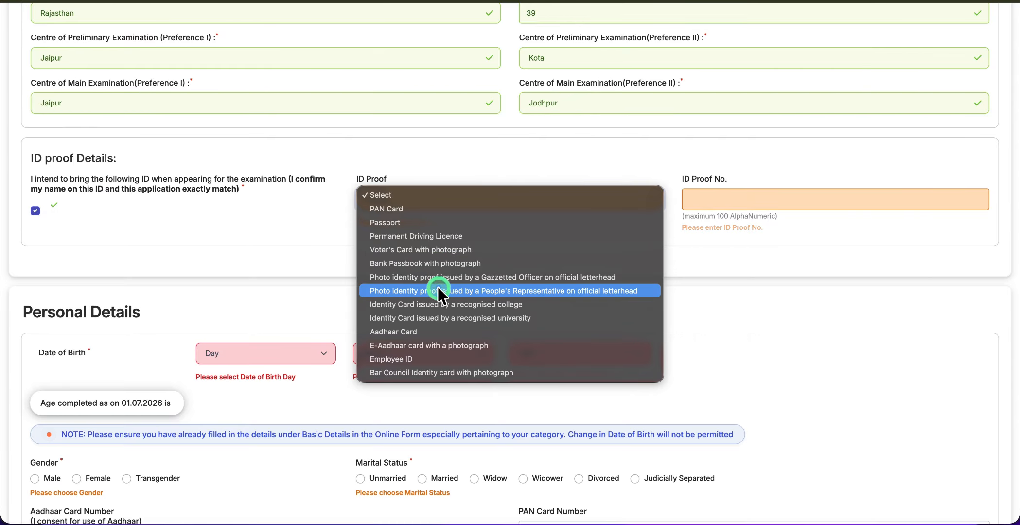
{"action": "left_click", "coordinate": [421, 331]}
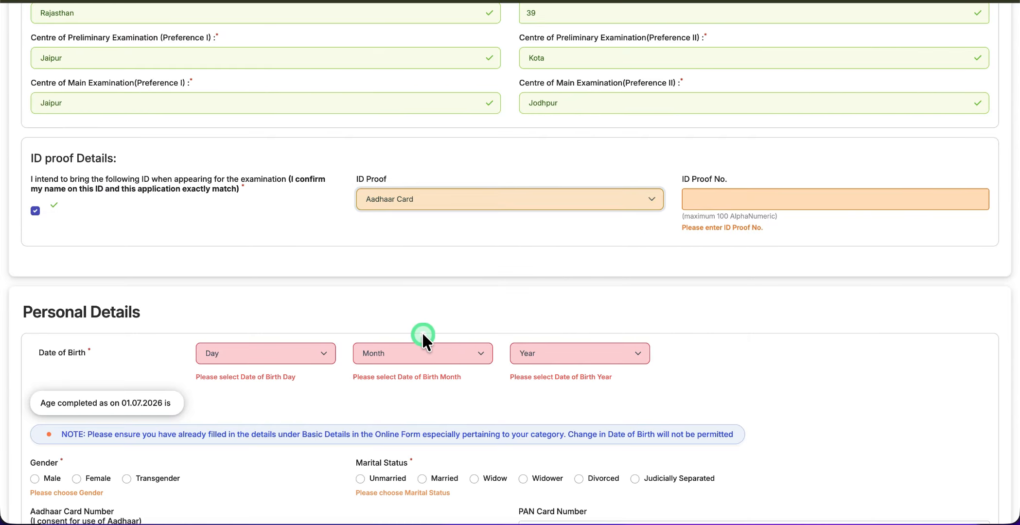
{"action": "left_click", "coordinate": [690, 199]}
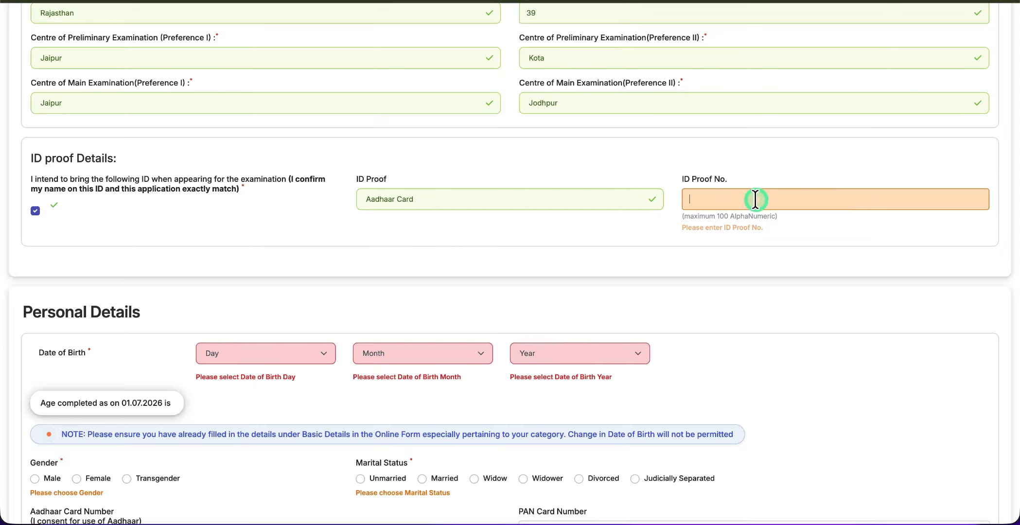
{"action": "scroll", "coordinate": [420, 281], "scroll_direction": "down", "scroll_amount": 2}
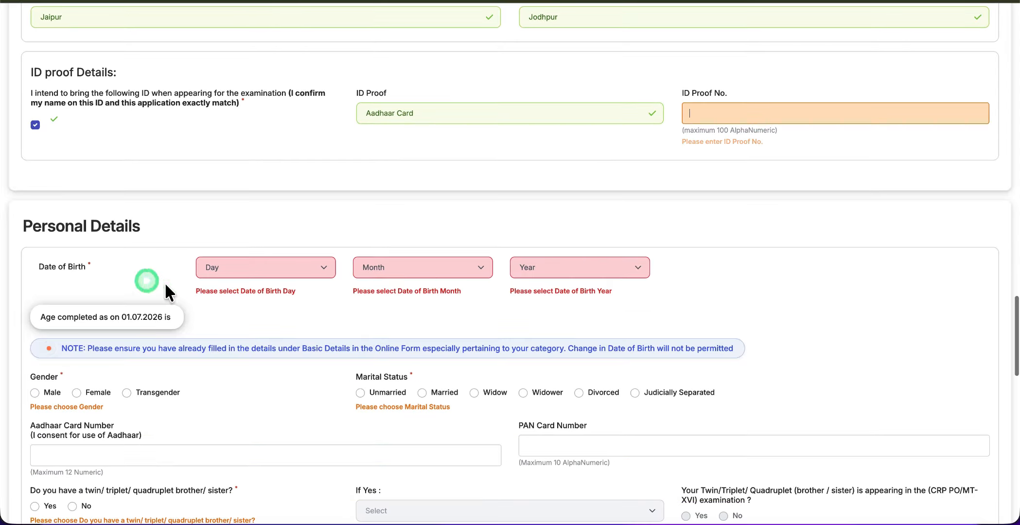
Set date of birth to 01 January 2000, gender Male and marital status Unmarried
{"action": "left_click", "coordinate": [237, 268]}
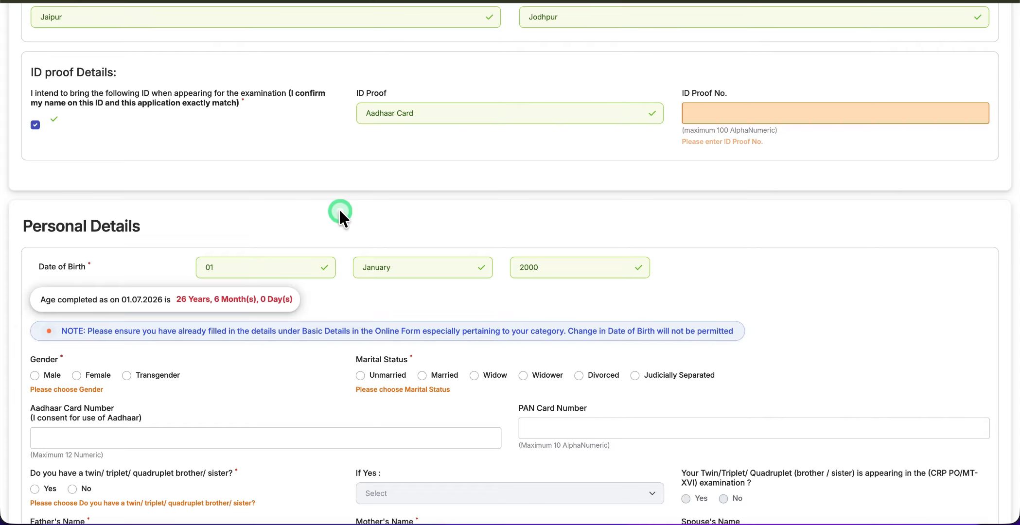
{"action": "scroll", "coordinate": [68, 331], "scroll_direction": "down", "scroll_amount": 2}
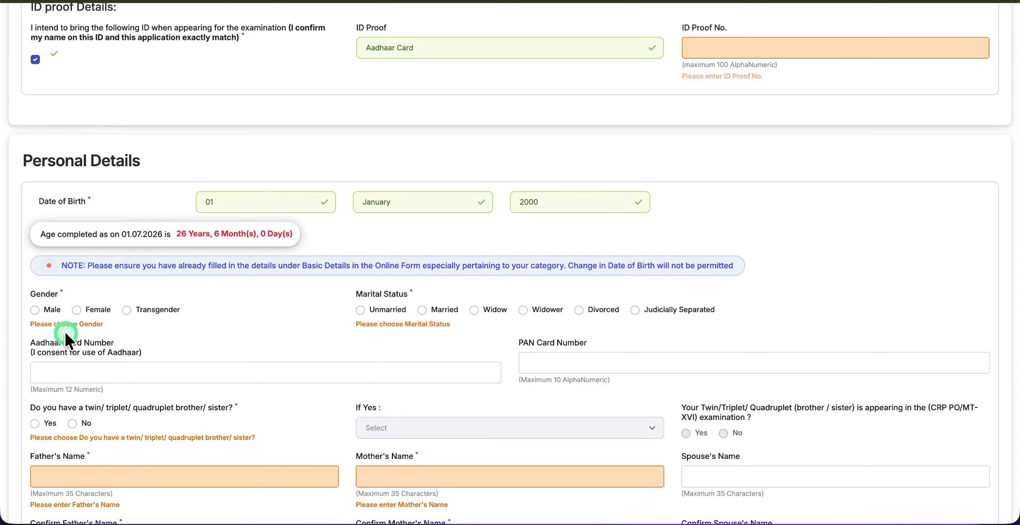
{"action": "scroll", "coordinate": [48, 301], "scroll_direction": "down", "scroll_amount": 1}
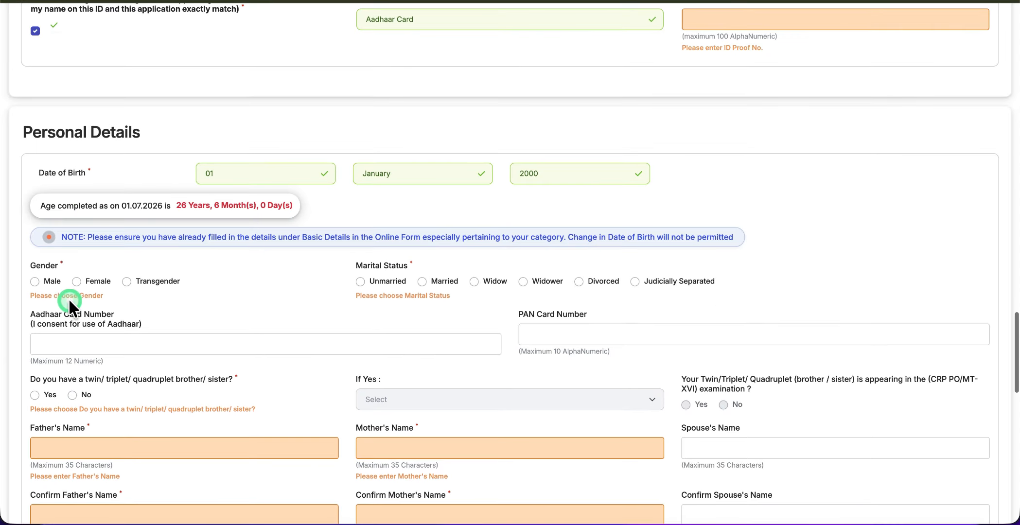
{"action": "left_click", "coordinate": [35, 282]}
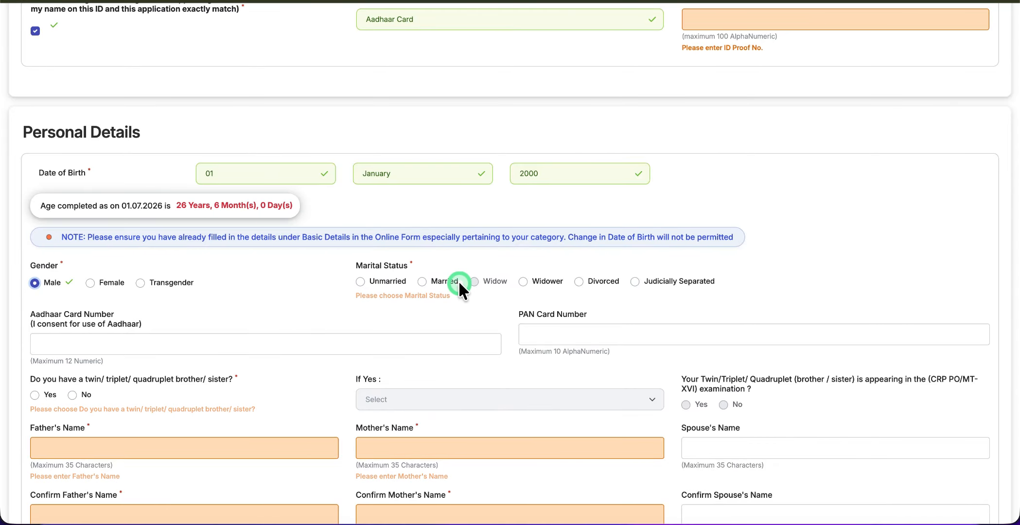
{"action": "left_click", "coordinate": [359, 282]}
Answer No to the twin sibling question and begin entering the father's name
{"action": "scroll", "coordinate": [287, 333], "scroll_direction": "down", "scroll_amount": 2}
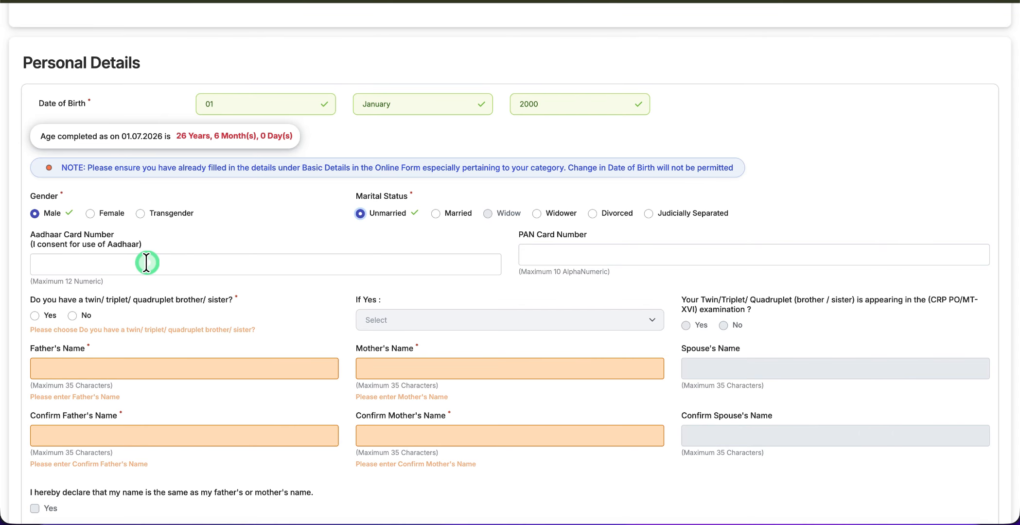
{"action": "scroll", "coordinate": [146, 263], "scroll_direction": "down", "scroll_amount": 1}
{"action": "scroll", "coordinate": [145, 263], "scroll_direction": "down", "scroll_amount": 1}
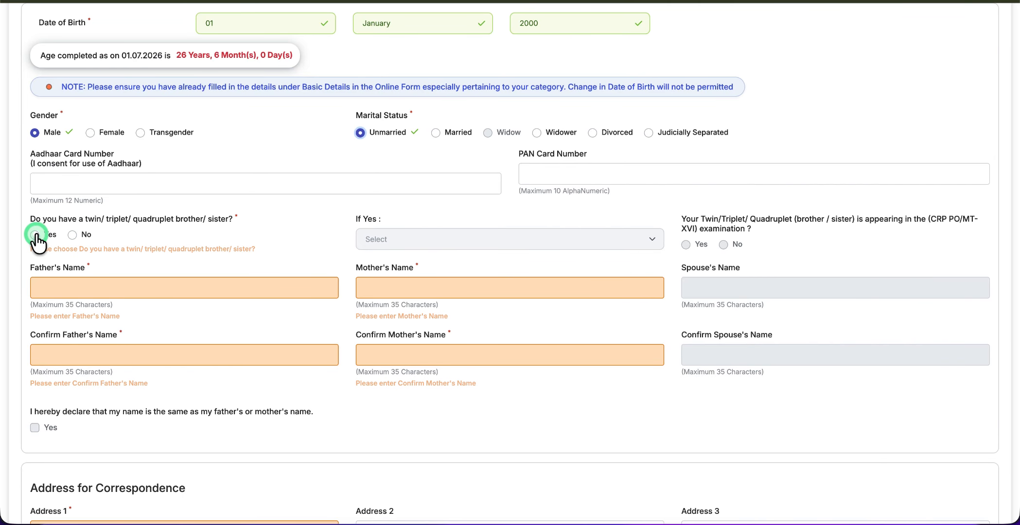
{"action": "left_click", "coordinate": [74, 236]}
{"action": "left_click", "coordinate": [91, 285]}
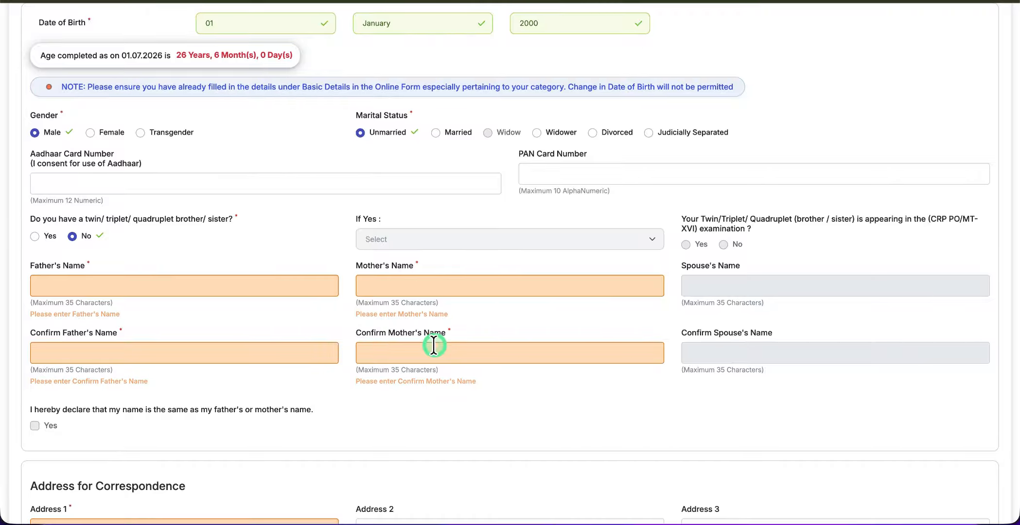
{"action": "scroll", "coordinate": [433, 345], "scroll_direction": "down", "scroll_amount": 2}
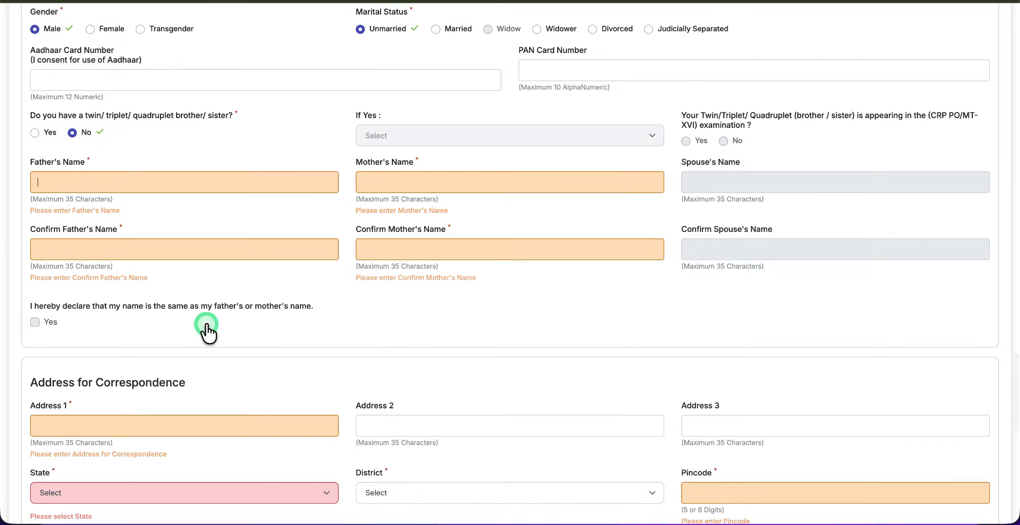
Set the correspondence address state to RAJASTHAN and district to Jaipur
{"action": "left_click", "coordinate": [32, 322]}
{"action": "scroll", "coordinate": [91, 324], "scroll_direction": "down", "scroll_amount": 3}
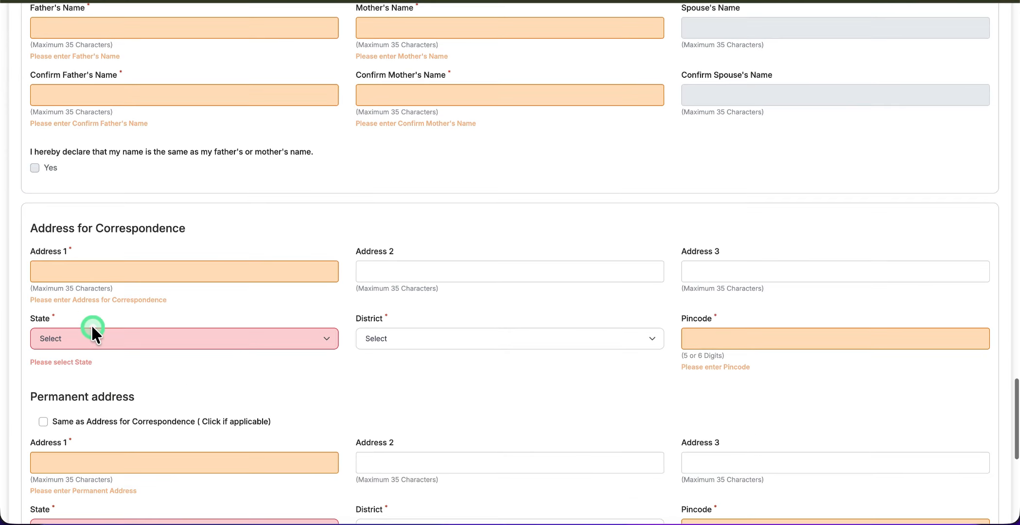
{"action": "scroll", "coordinate": [92, 330], "scroll_direction": "down", "scroll_amount": 1}
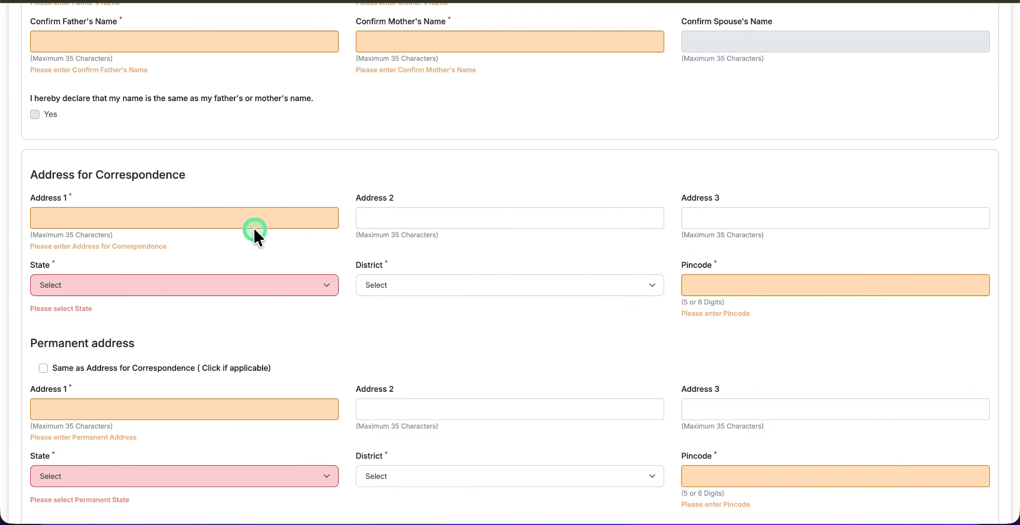
{"action": "left_click", "coordinate": [183, 274]}
{"action": "key", "text": "r"}
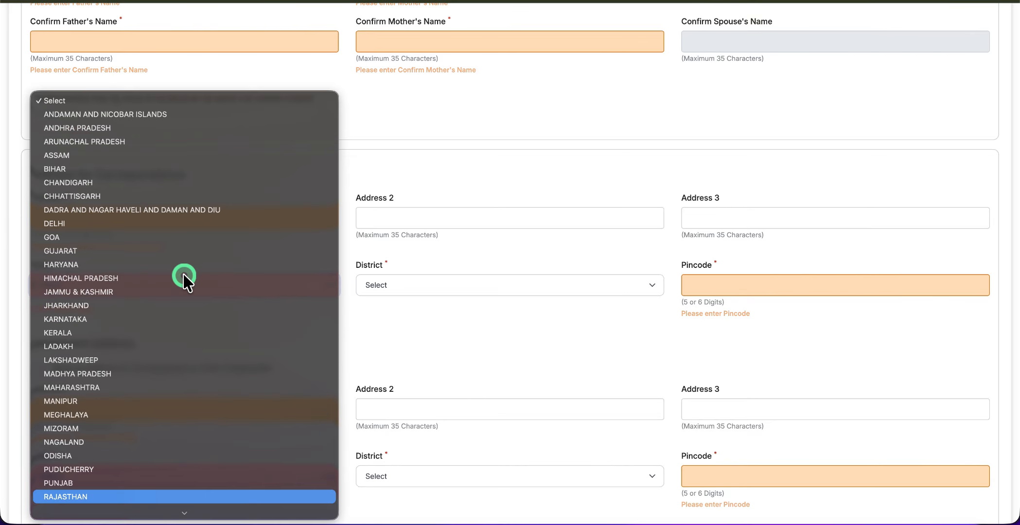
{"action": "key", "text": "Return"}
{"action": "left_click", "coordinate": [388, 286]}
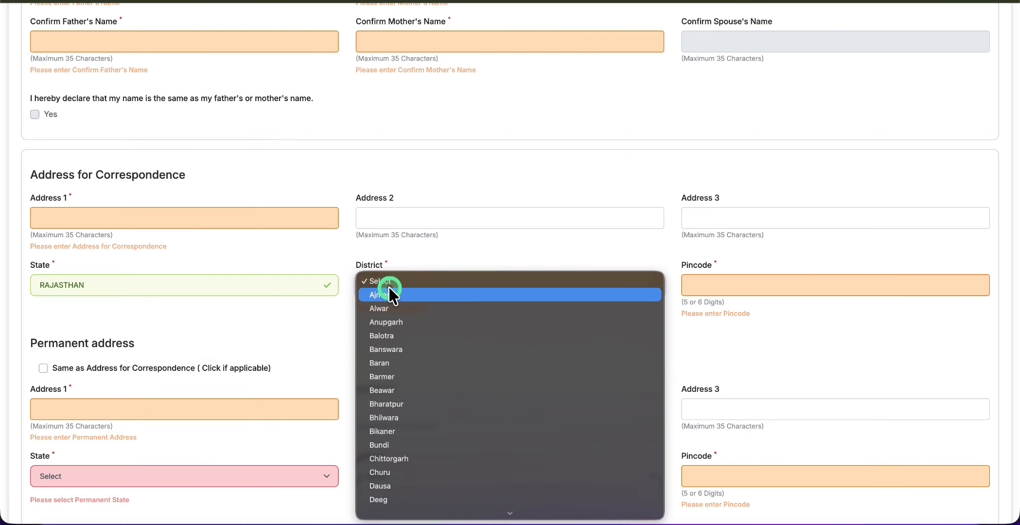
{"action": "key", "text": "j"}
{"action": "key", "text": "Return"}
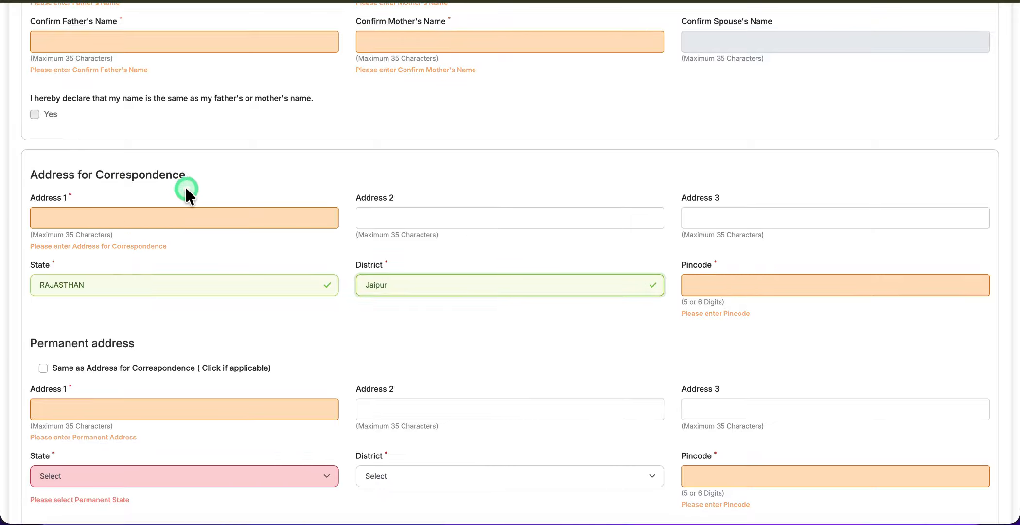
Make the permanent address same as correspondence and use it for GST invoicing
{"action": "scroll", "coordinate": [164, 359], "scroll_direction": "down", "scroll_amount": 3}
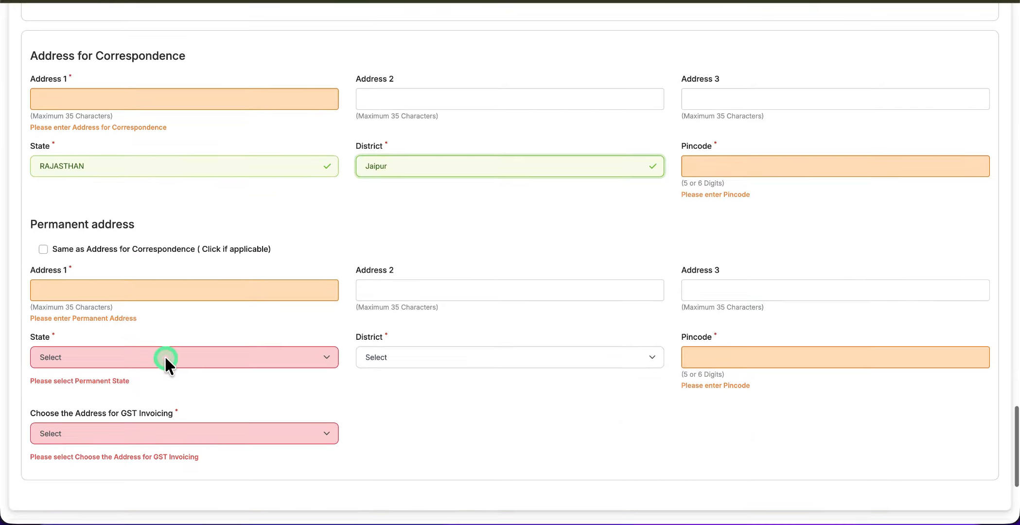
{"action": "left_click", "coordinate": [43, 248]}
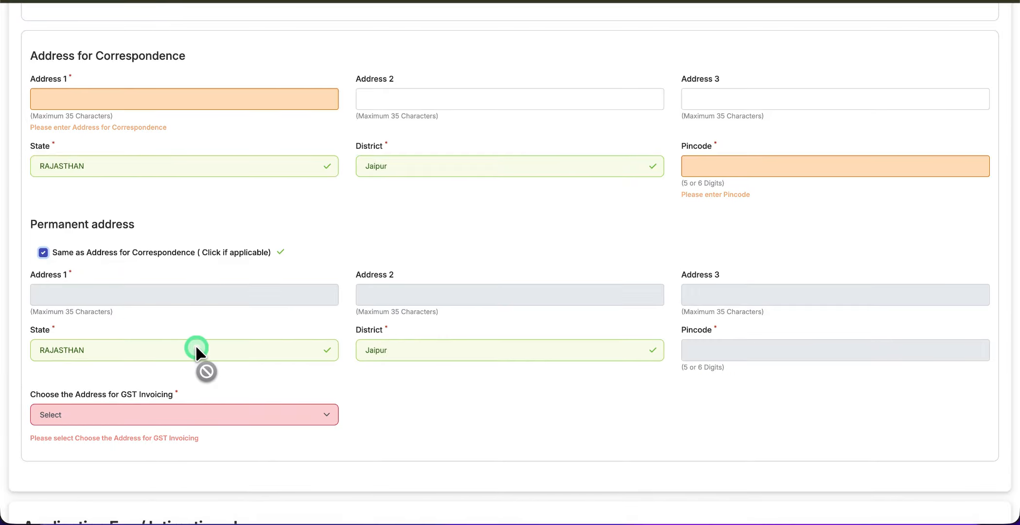
{"action": "scroll", "coordinate": [195, 345], "scroll_direction": "down", "scroll_amount": 3}
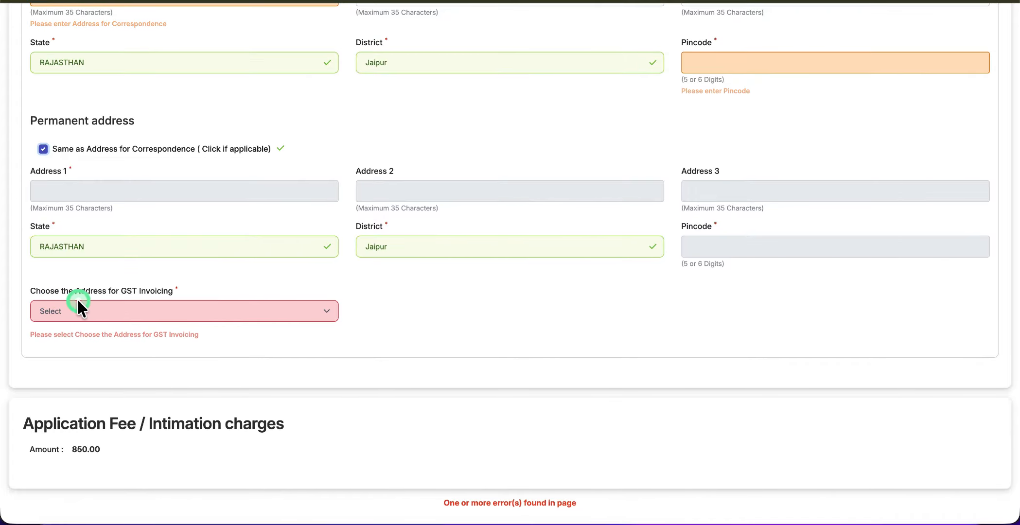
{"action": "left_click", "coordinate": [147, 307]}
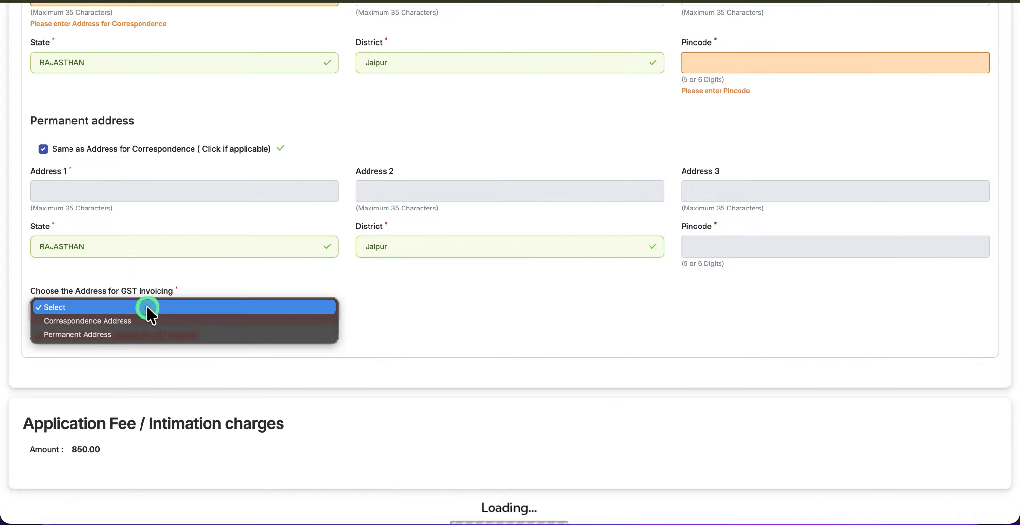
{"action": "left_click", "coordinate": [110, 328]}
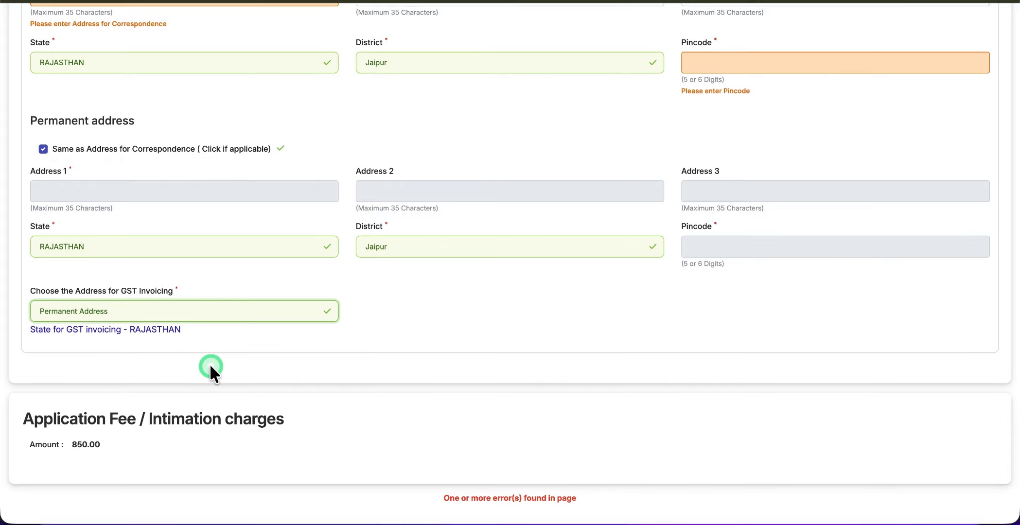
{"action": "scroll", "coordinate": [209, 367], "scroll_direction": "down", "scroll_amount": 3}
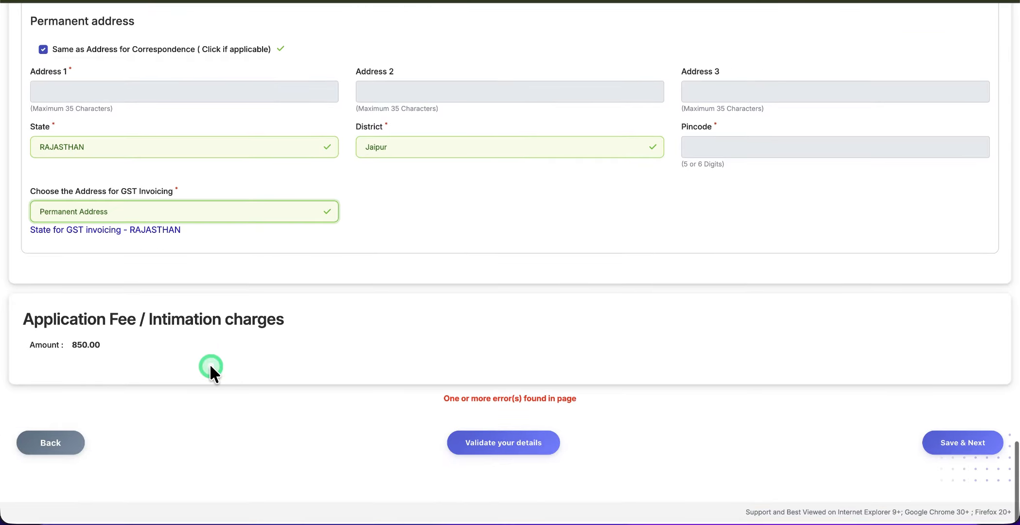
{"action": "left_click", "coordinate": [115, 348]}
{"action": "left_click", "coordinate": [47, 348]}
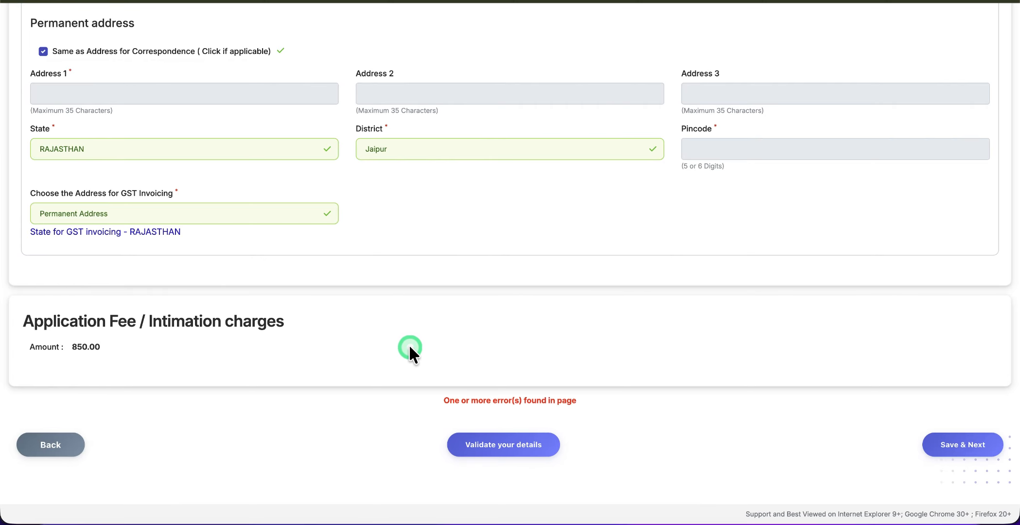
{"action": "scroll", "coordinate": [409, 344], "scroll_direction": "up", "scroll_amount": 2}
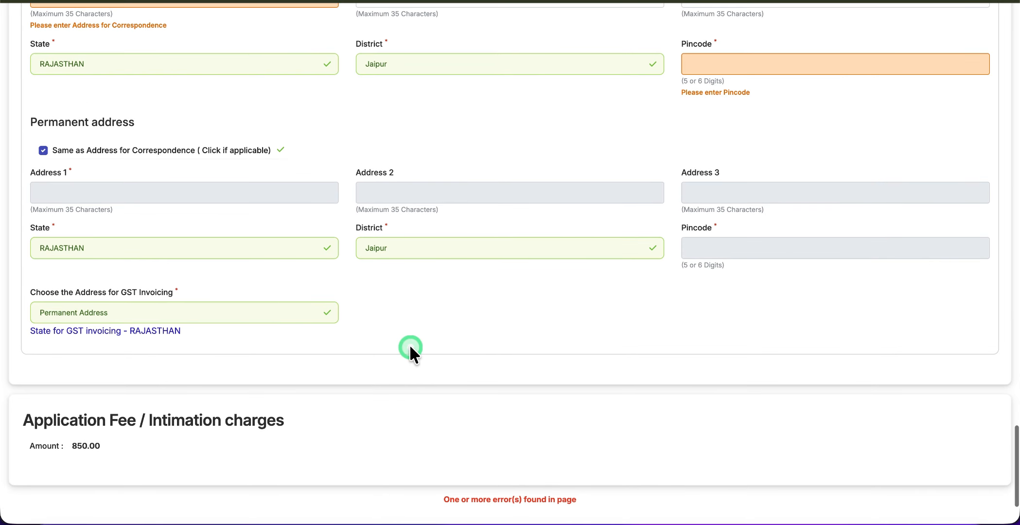
{"action": "scroll", "coordinate": [409, 349], "scroll_direction": "down", "scroll_amount": 2}
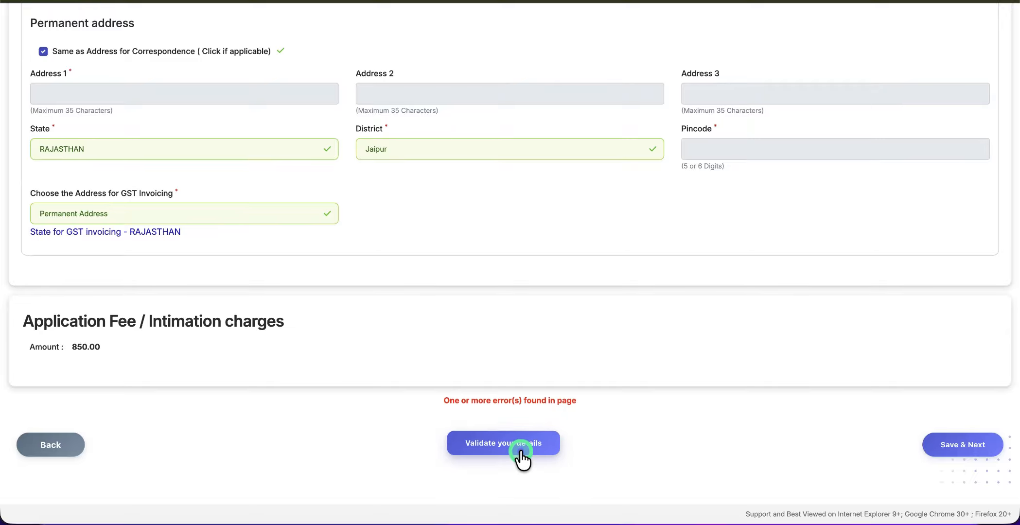
Continue to Qualification and fill the SSC row: board RSBE, passed 01/05/2019, 72.00% marks
{"action": "left_click", "coordinate": [951, 454]}
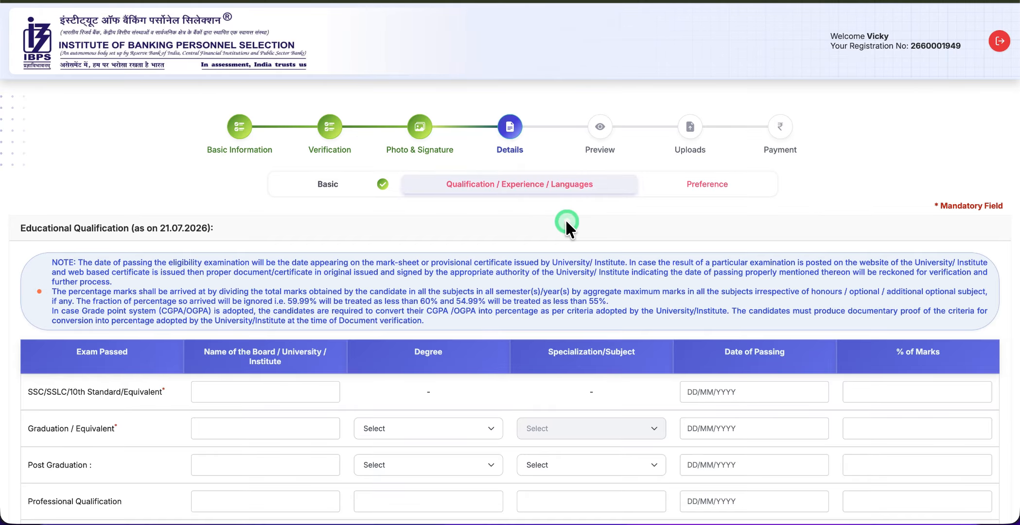
{"action": "scroll", "coordinate": [252, 359], "scroll_direction": "down", "scroll_amount": 2}
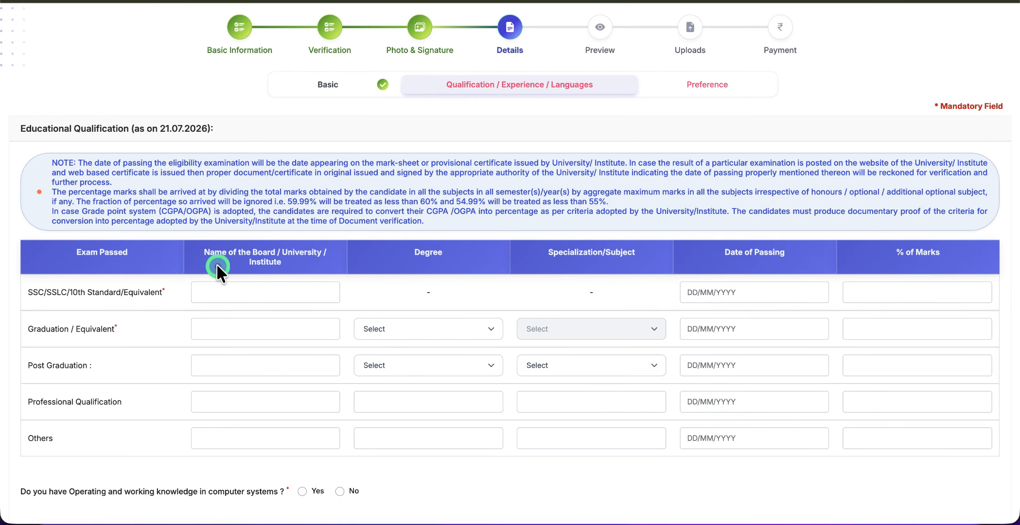
{"action": "left_click", "coordinate": [281, 289]}
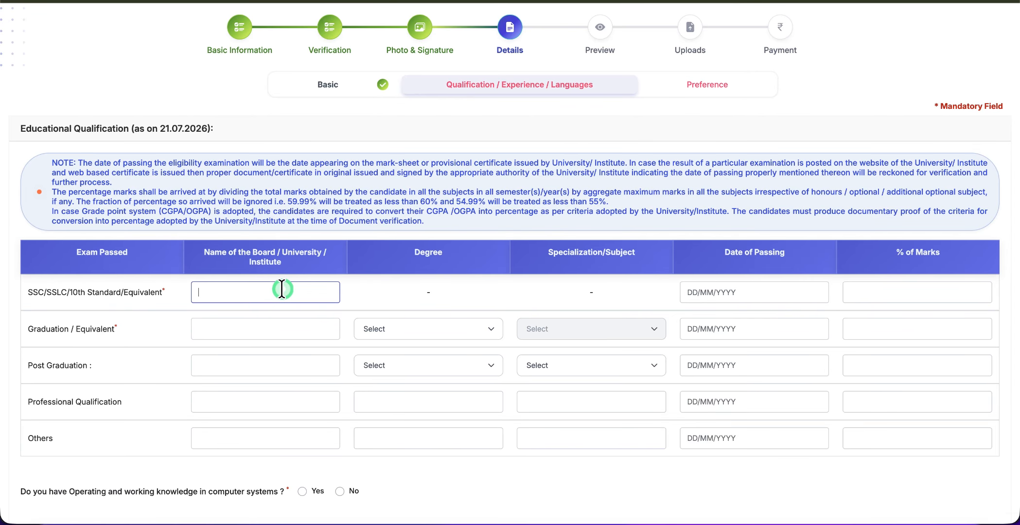
{"action": "type", "text": "RSBE"}
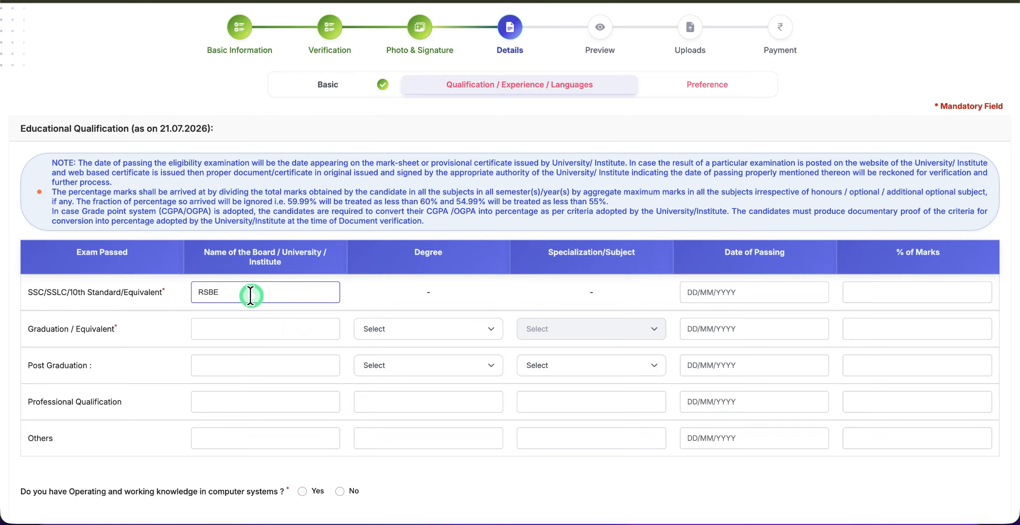
{"action": "left_click", "coordinate": [695, 292]}
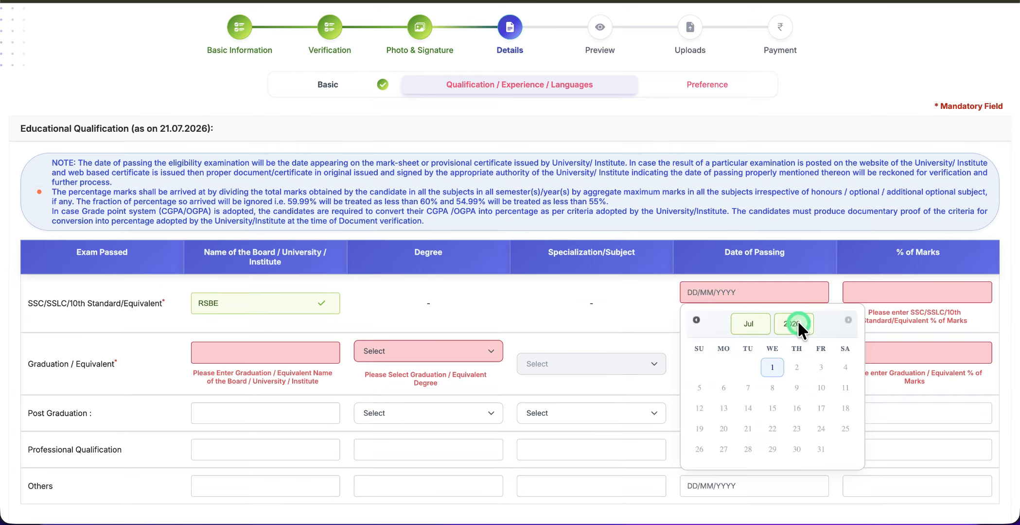
{"action": "left_click", "coordinate": [798, 323]}
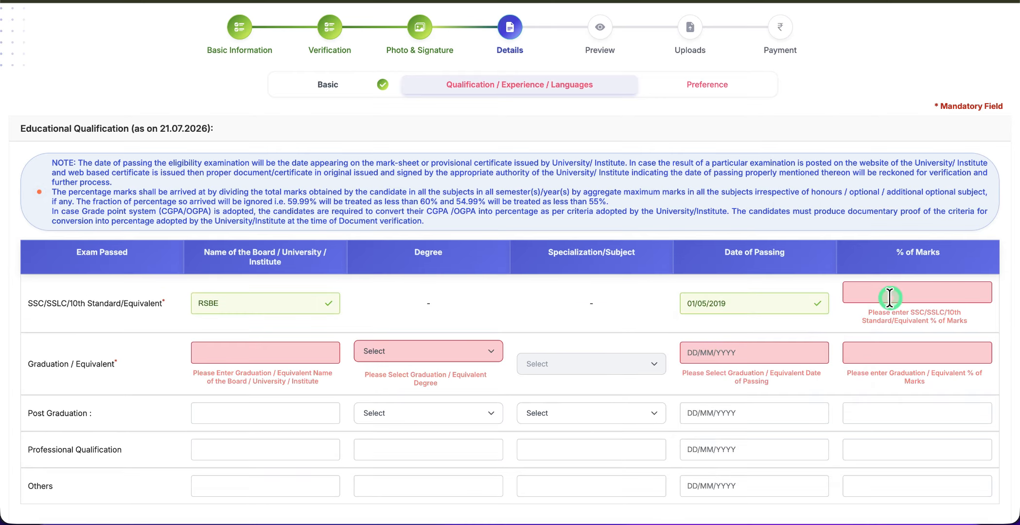
{"action": "left_click", "coordinate": [890, 298]}
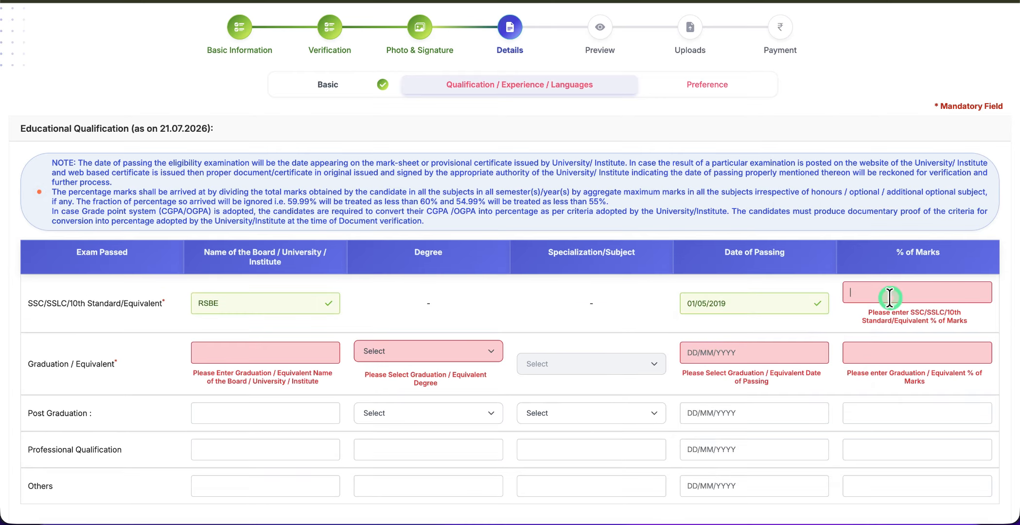
{"action": "type", "text": "72"}
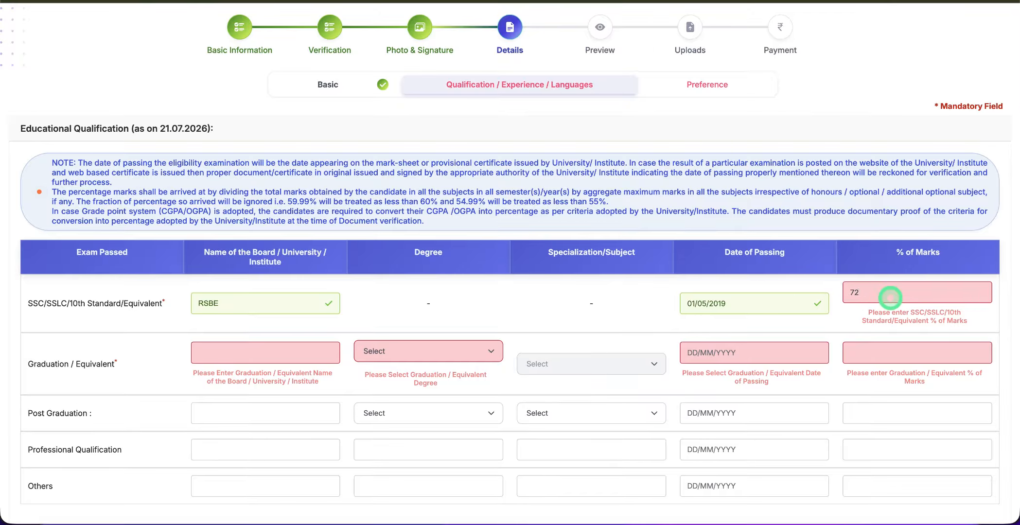
{"action": "left_click", "coordinate": [653, 317]}
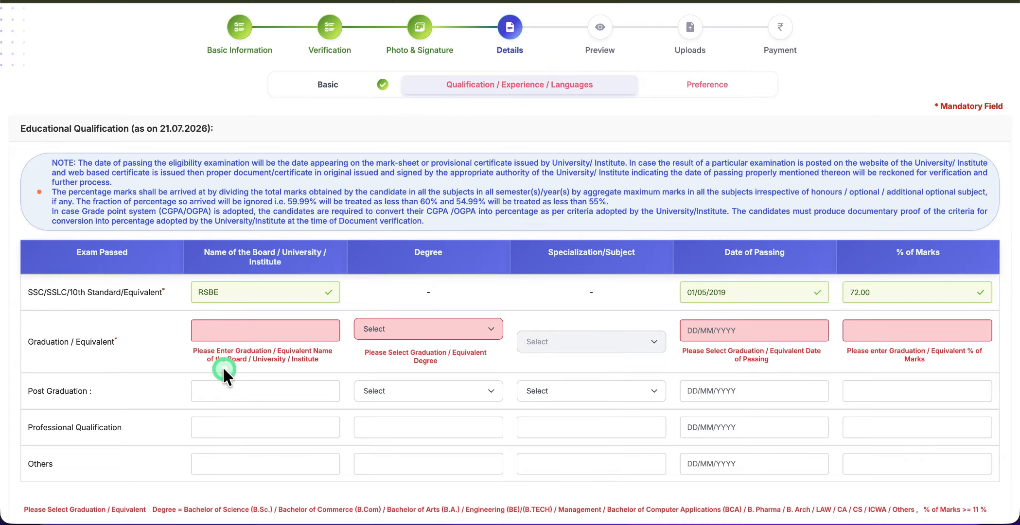
Fill the graduation row: UNIVERSITY OF RAJASTHAN, BCA degree and specialization, passed 01/06/2024, 65.00%
{"action": "left_click", "coordinate": [222, 334]}
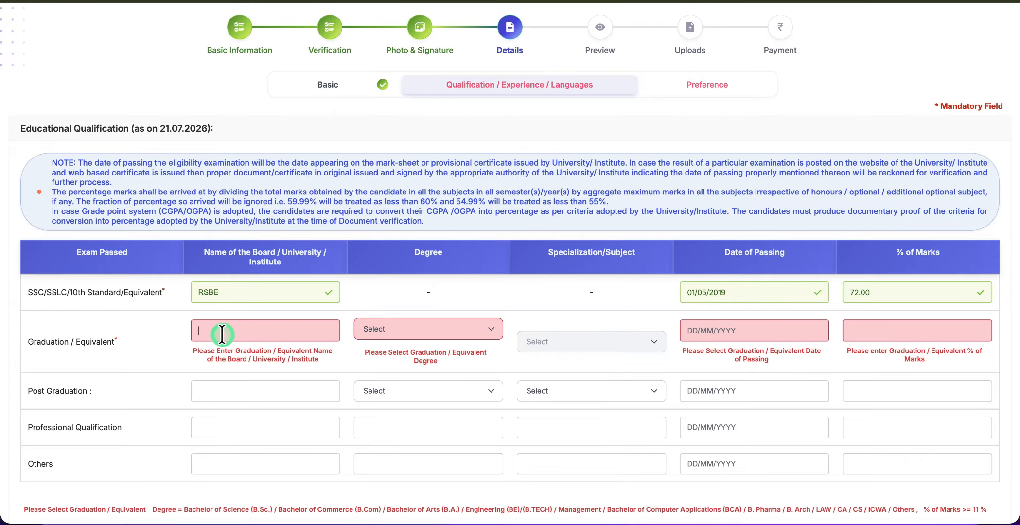
{"action": "type", "text": "UNIVERSIT"}
{"action": "type", "text": "Y OF RAJ"}
{"action": "type", "text": "ASTHAN"}
{"action": "left_click", "coordinate": [436, 329]}
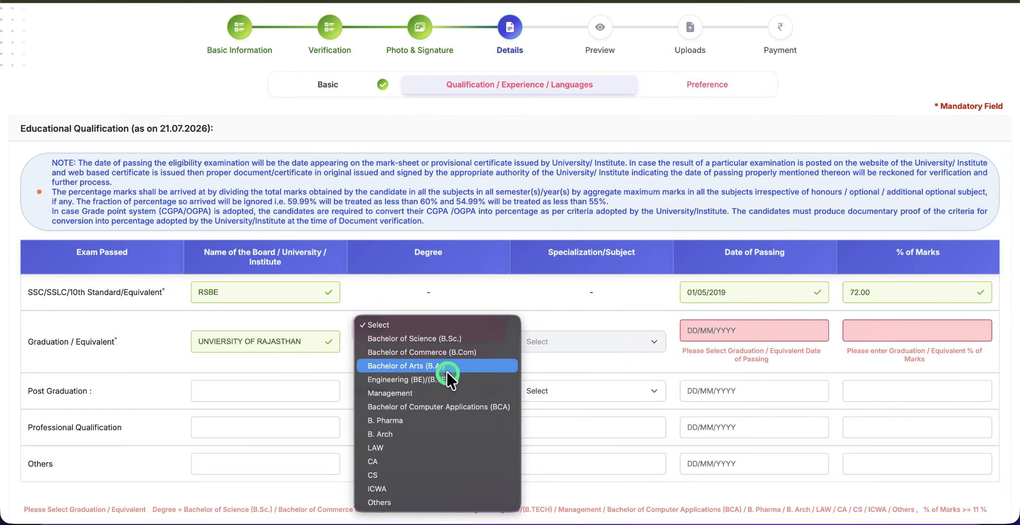
{"action": "left_click", "coordinate": [443, 408]}
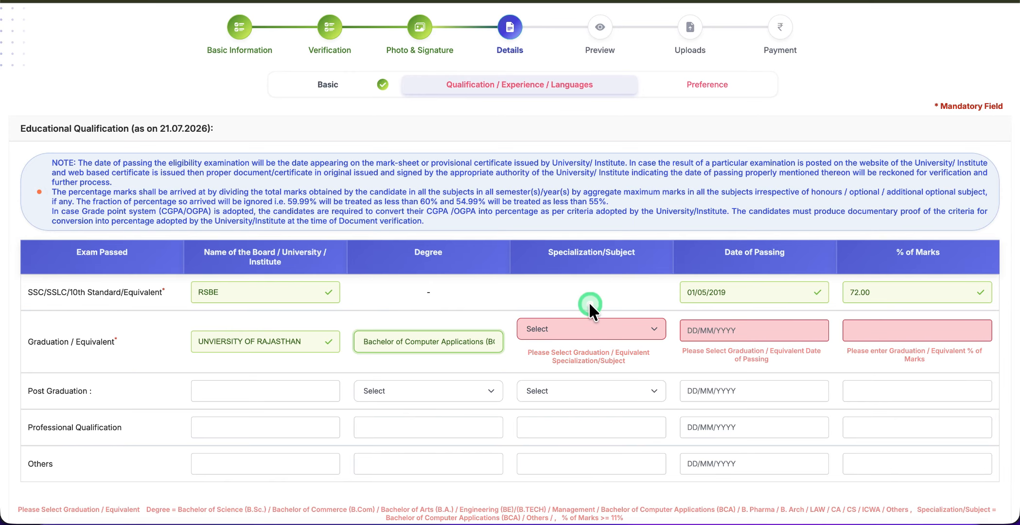
{"action": "left_click", "coordinate": [571, 329]}
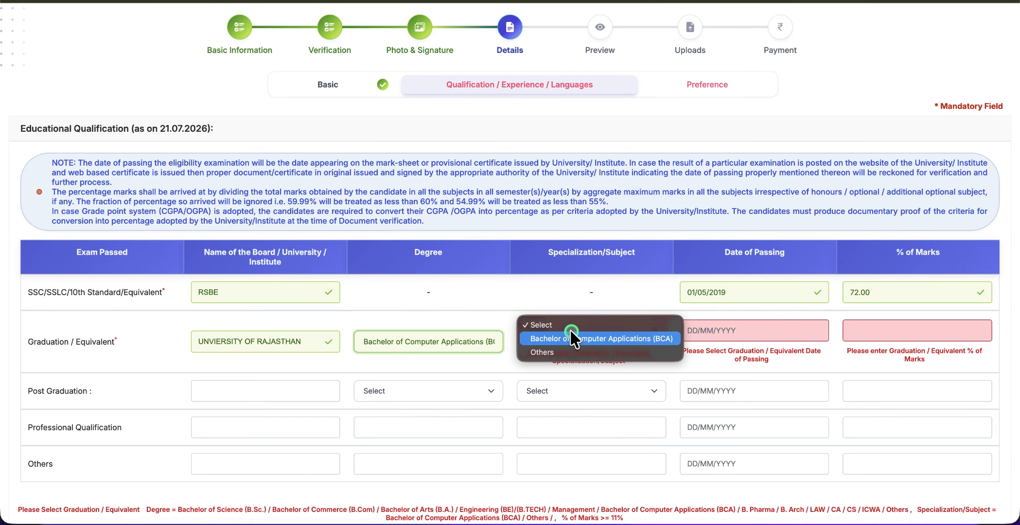
{"action": "left_click", "coordinate": [599, 336]}
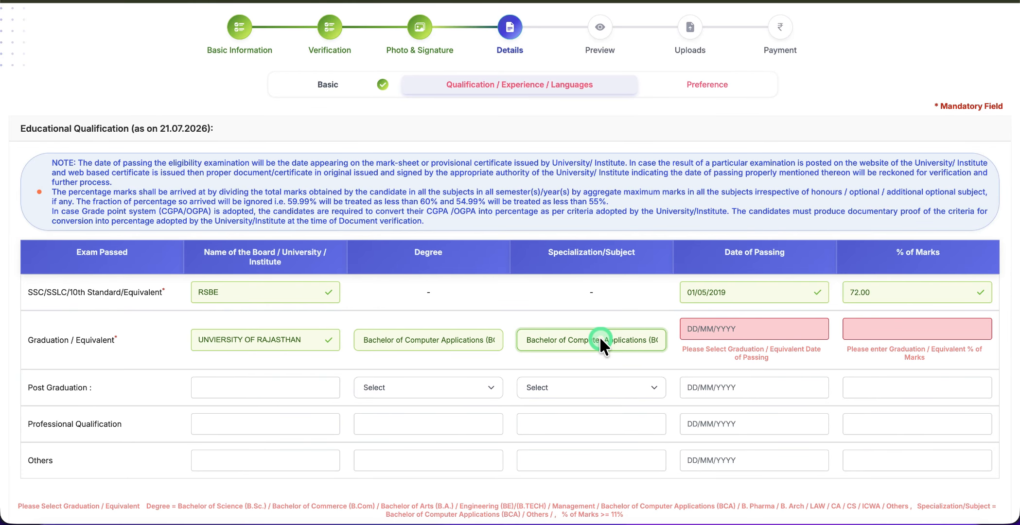
{"action": "left_click", "coordinate": [725, 331]}
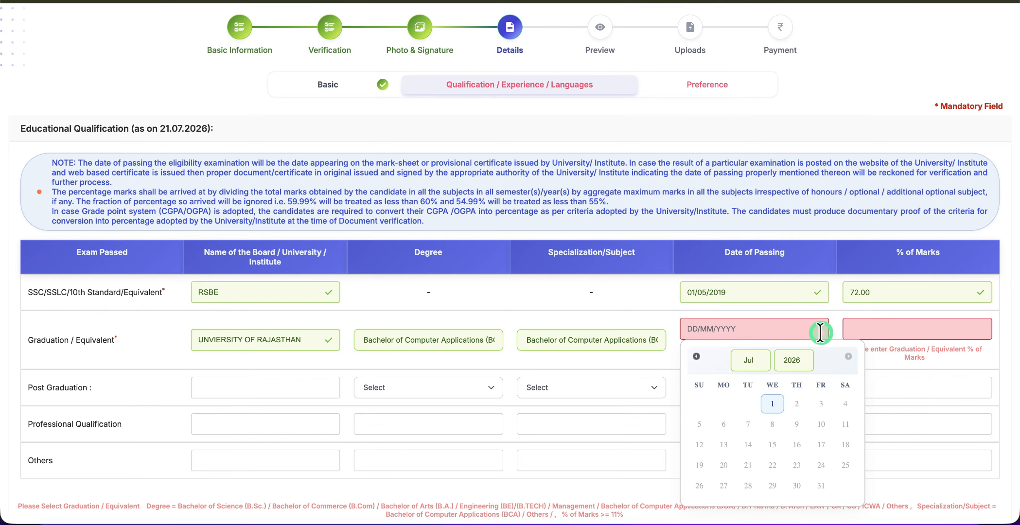
{"action": "left_click", "coordinate": [887, 333]}
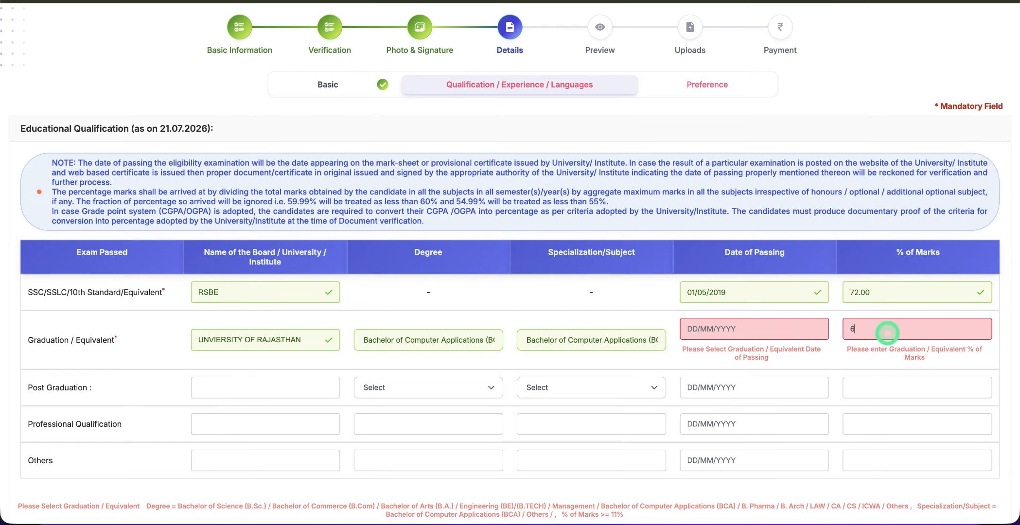
{"action": "type", "text": "5"}
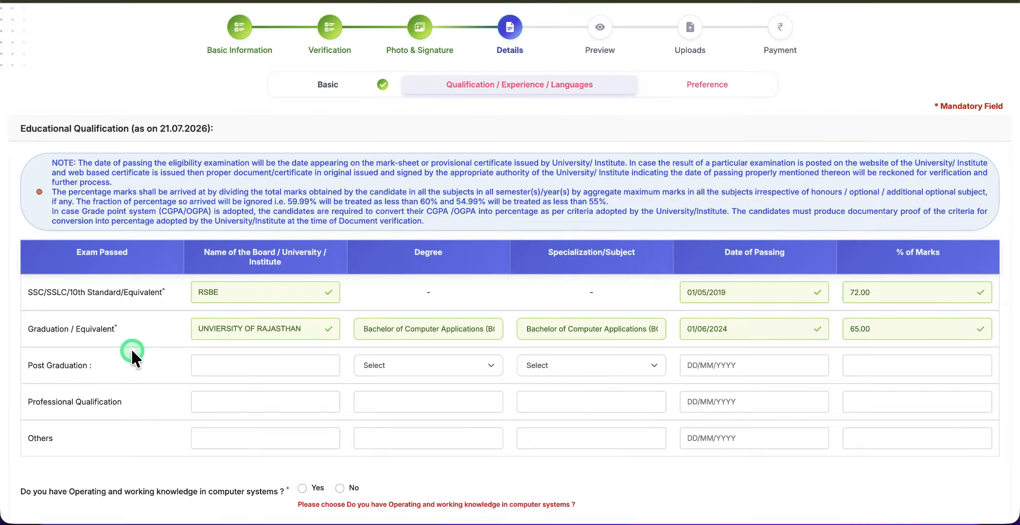
{"action": "scroll", "coordinate": [132, 356], "scroll_direction": "down", "scroll_amount": 3}
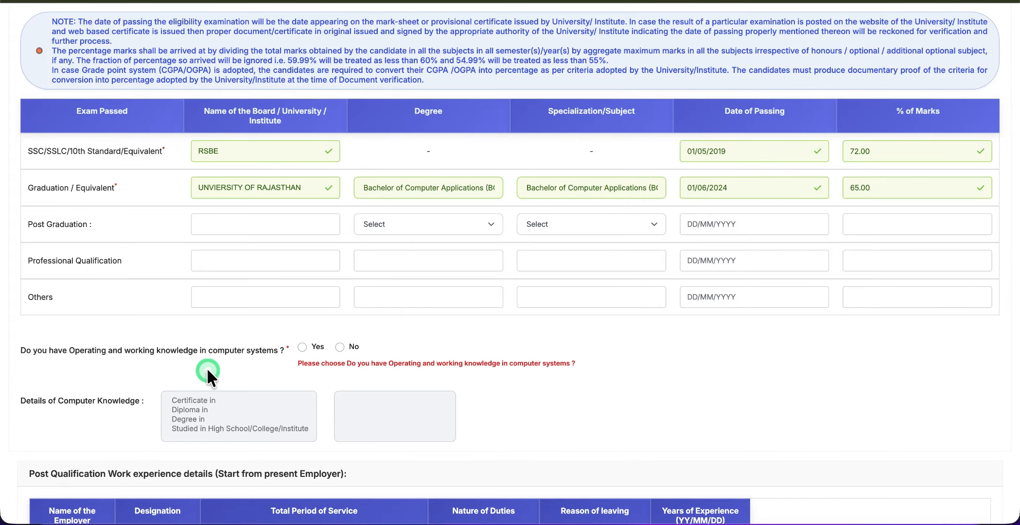
Answer Yes to knowing computer systems and choose 'Degree in' as the knowledge level
{"action": "left_click", "coordinate": [295, 346]}
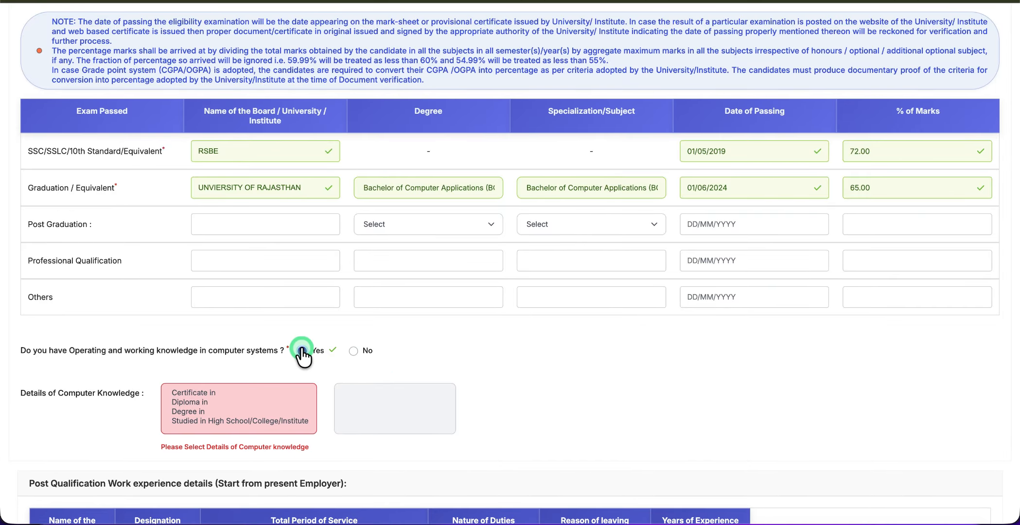
{"action": "scroll", "coordinate": [298, 350], "scroll_direction": "down", "scroll_amount": 2}
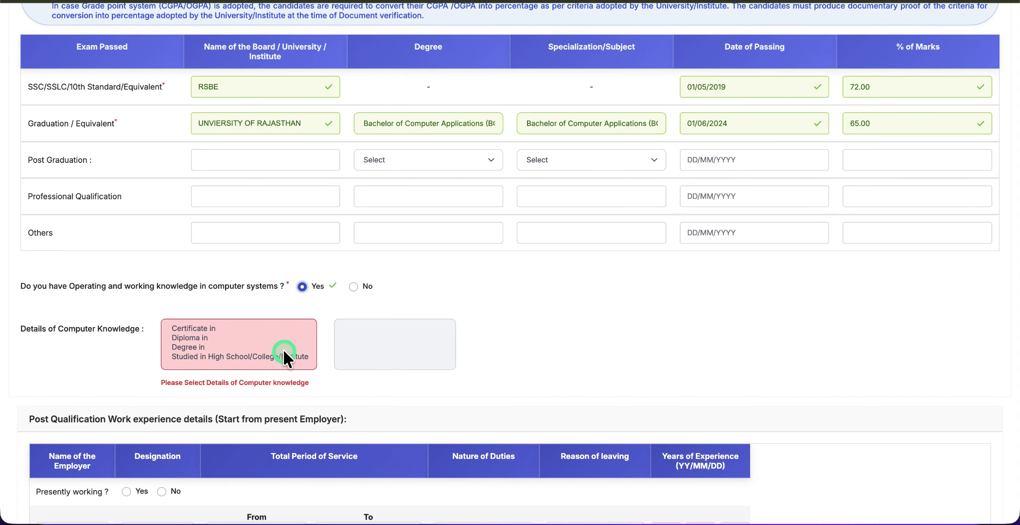
{"action": "left_click", "coordinate": [353, 286]}
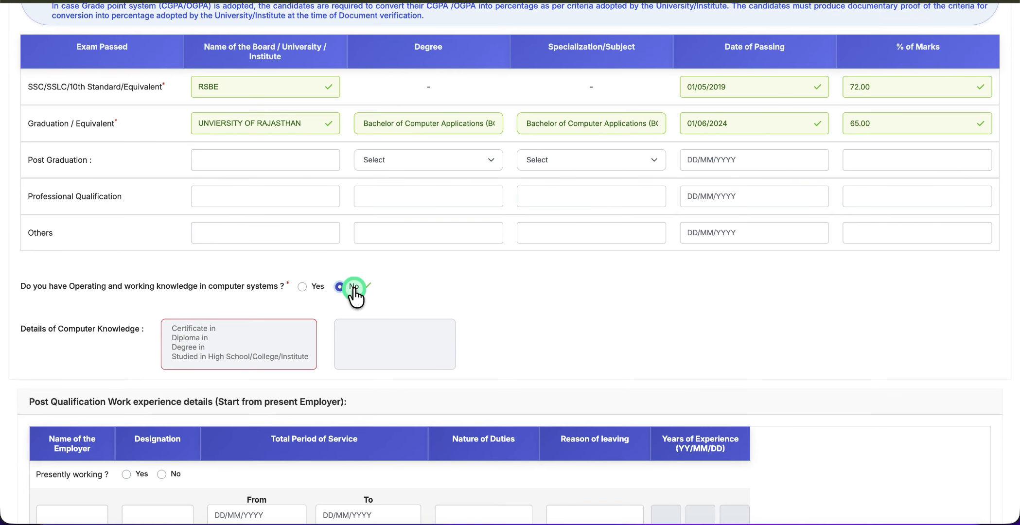
{"action": "scroll", "coordinate": [333, 268], "scroll_direction": "down", "scroll_amount": 2}
{"action": "left_click", "coordinate": [302, 211]}
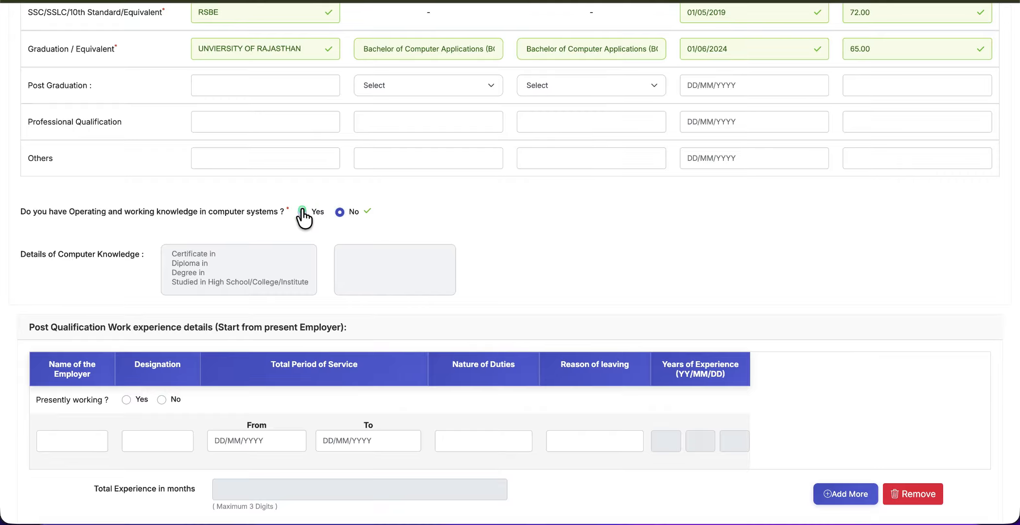
{"action": "left_click", "coordinate": [302, 211]}
{"action": "left_click", "coordinate": [348, 269]}
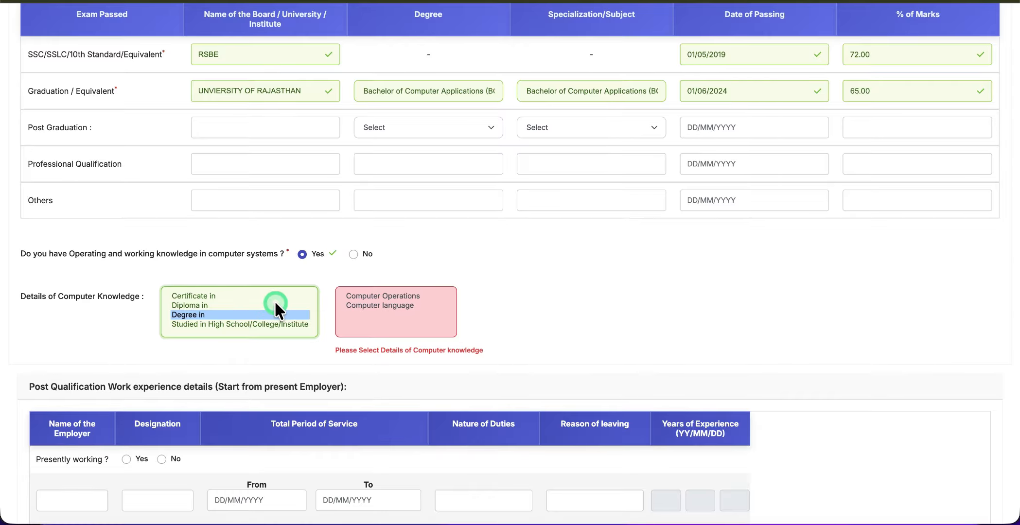
{"action": "scroll", "coordinate": [274, 299], "scroll_direction": "down", "scroll_amount": 4}
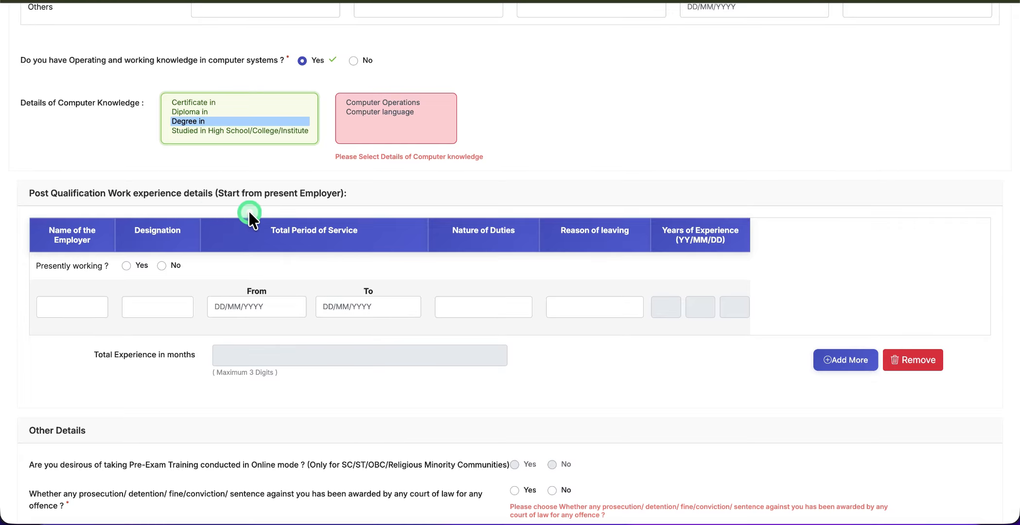
Mark the applicant as not presently working, with no prosecution or conviction record
{"action": "left_click", "coordinate": [162, 266]}
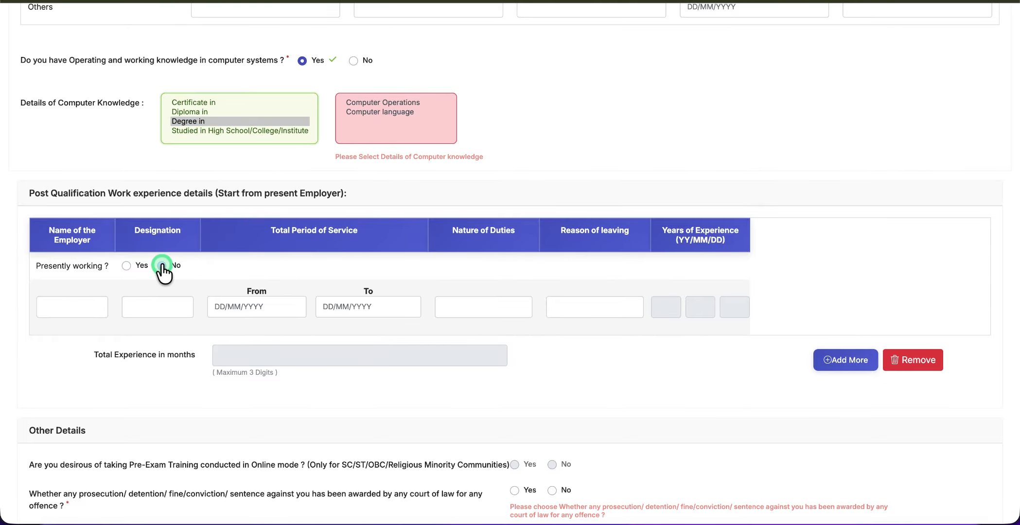
{"action": "scroll", "coordinate": [486, 220], "scroll_direction": "down", "scroll_amount": 5}
{"action": "left_click", "coordinate": [550, 217]}
{"action": "left_click", "coordinate": [316, 221]}
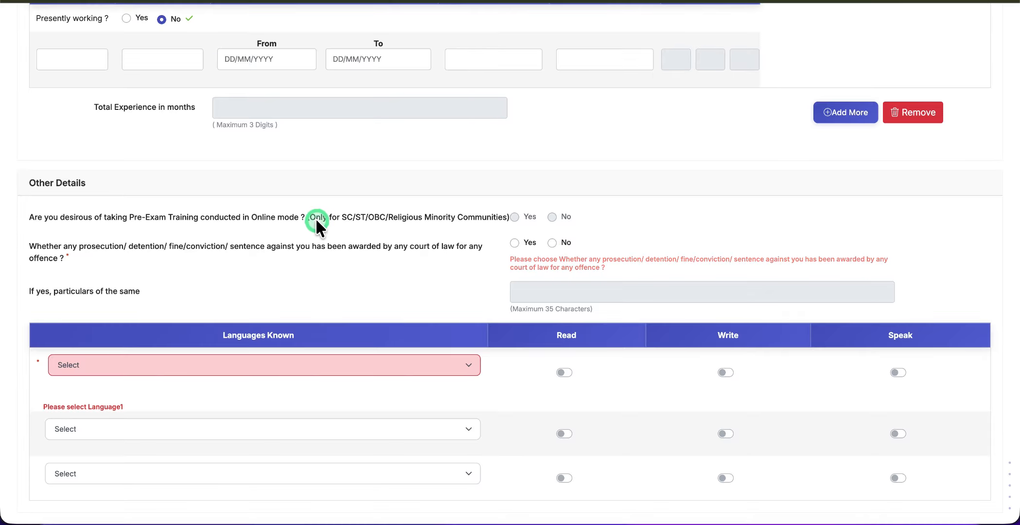
{"action": "left_click", "coordinate": [559, 221]}
{"action": "left_click", "coordinate": [551, 242]}
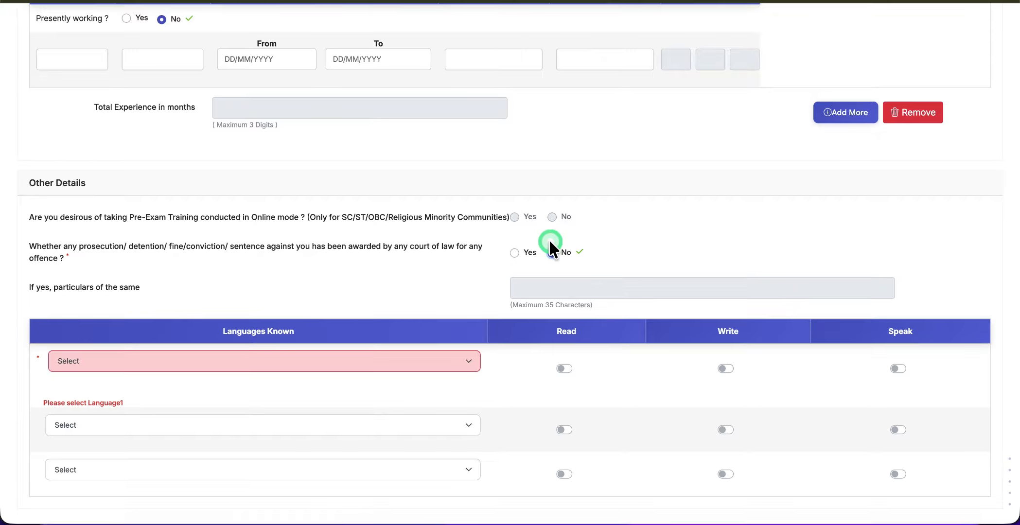
{"action": "scroll", "coordinate": [502, 318], "scroll_direction": "down", "scroll_amount": 3}
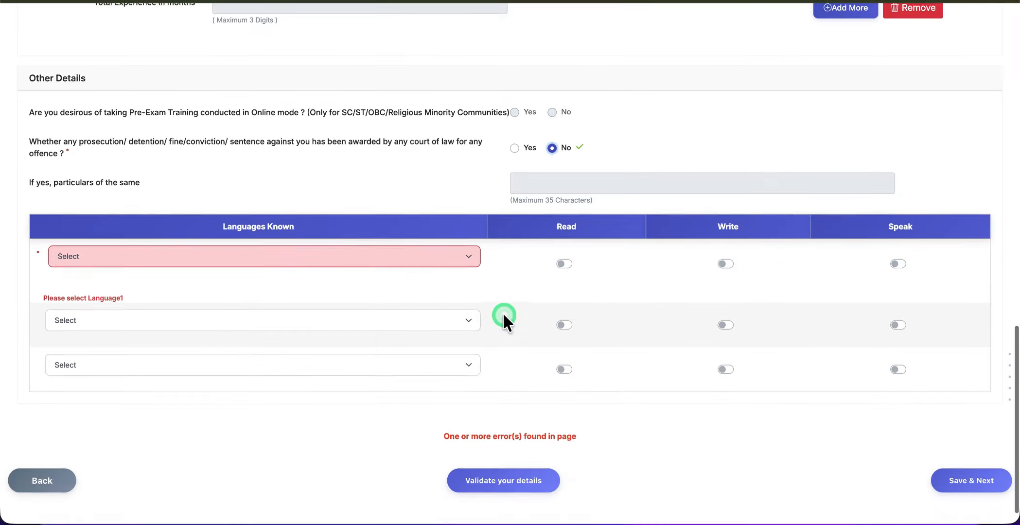
Add Hindi as the first language with Read, Write and Speak ticked
{"action": "left_click", "coordinate": [323, 250]}
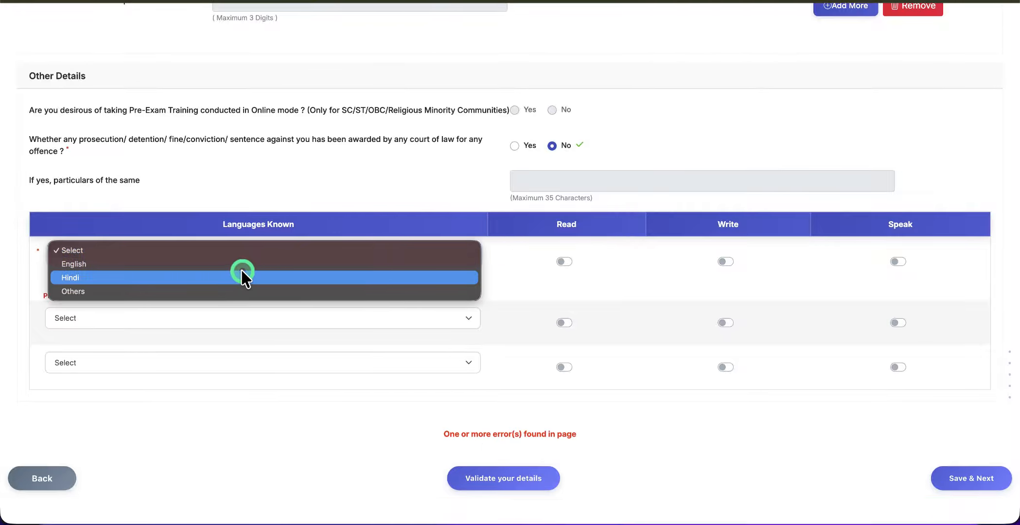
{"action": "left_click", "coordinate": [217, 274]}
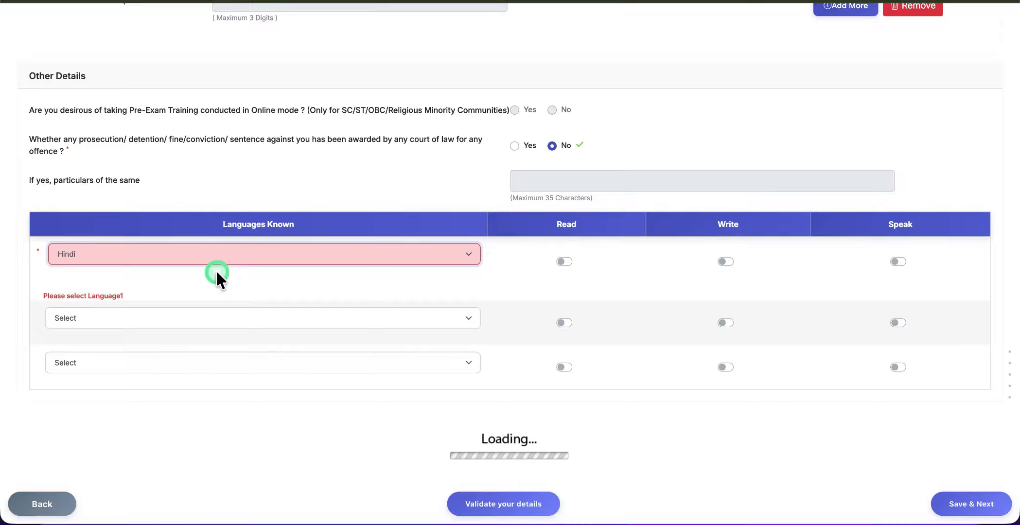
{"action": "left_click", "coordinate": [680, 259]}
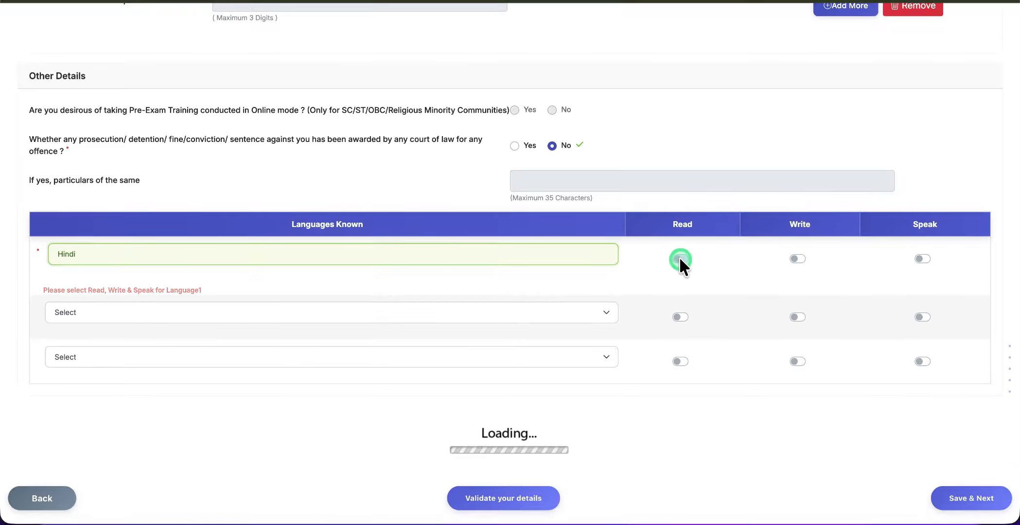
{"action": "left_click", "coordinate": [797, 257]}
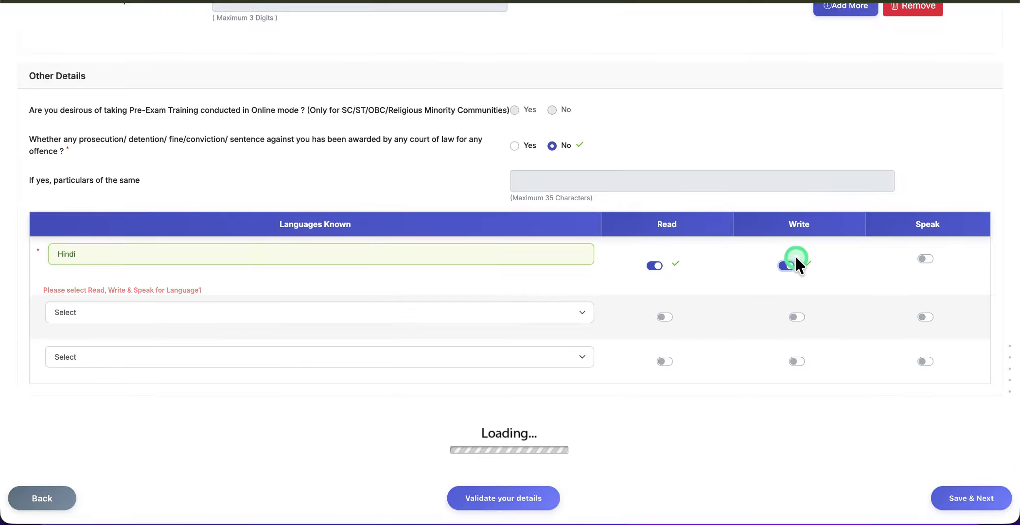
{"action": "left_click", "coordinate": [928, 254]}
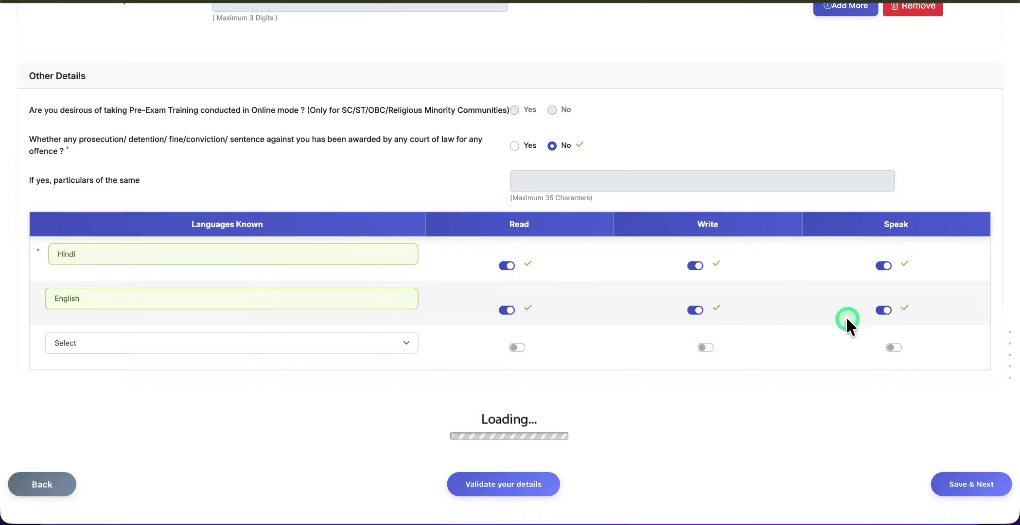
Leave the third language unchosen and set computer knowledge to Computer Operations
{"action": "left_click", "coordinate": [50, 343]}
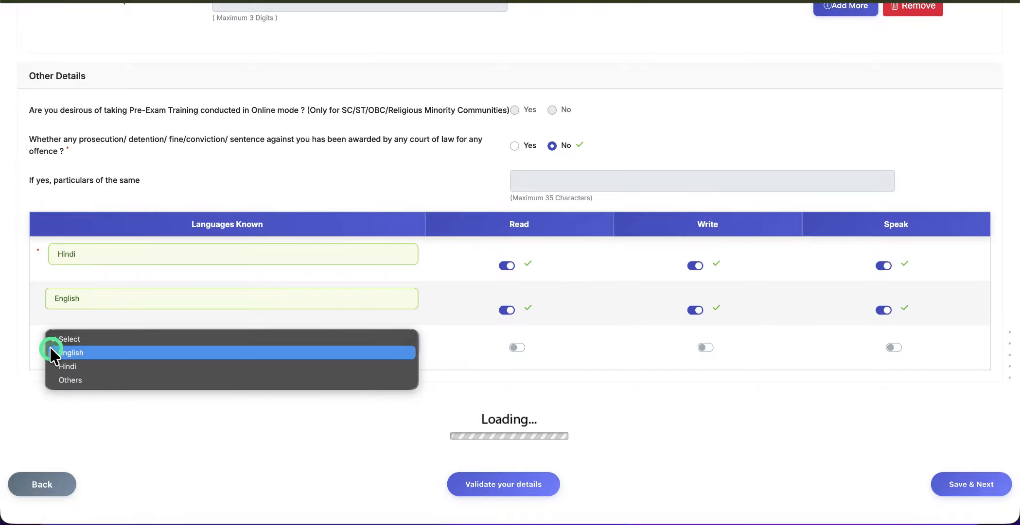
{"action": "left_click", "coordinate": [139, 424]}
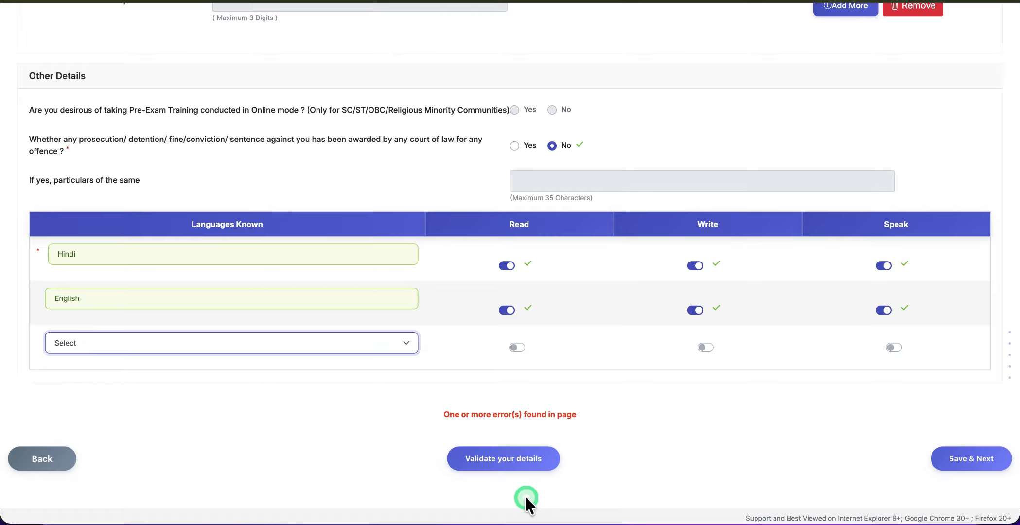
{"action": "left_click", "coordinate": [510, 466]}
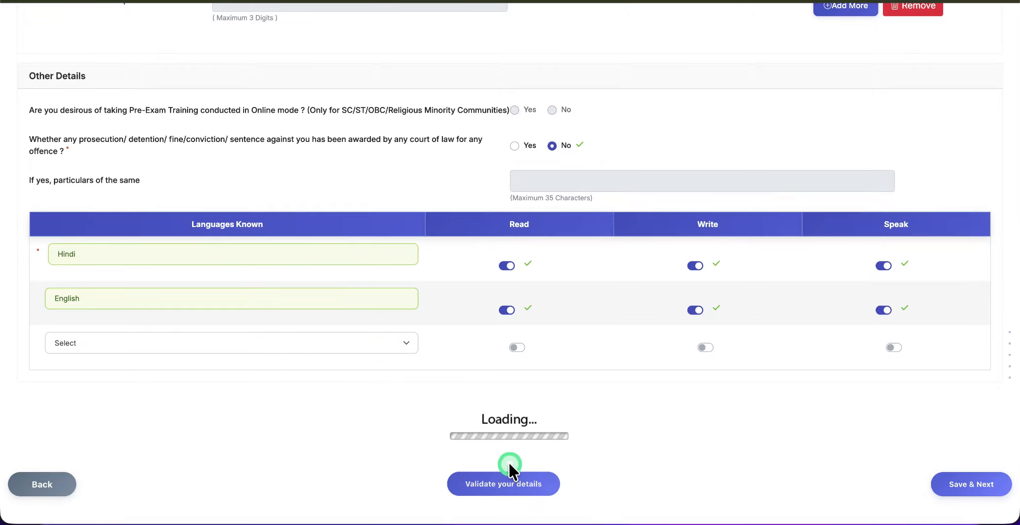
{"action": "scroll", "coordinate": [509, 468], "scroll_direction": "up", "scroll_amount": 1}
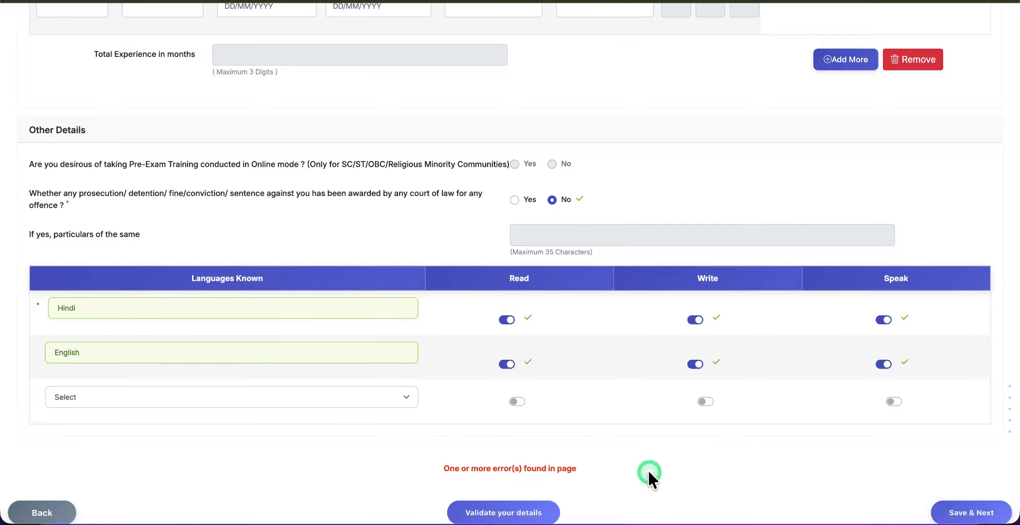
{"action": "scroll", "coordinate": [649, 472], "scroll_direction": "up", "scroll_amount": 8}
{"action": "scroll", "coordinate": [649, 472], "scroll_direction": "up", "scroll_amount": 1}
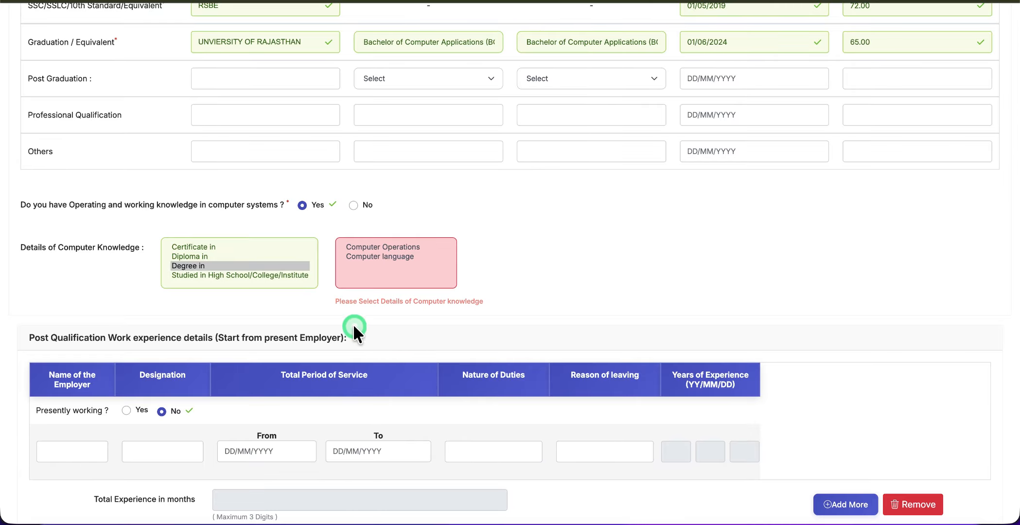
{"action": "left_click", "coordinate": [395, 248]}
{"action": "left_click", "coordinate": [492, 289]}
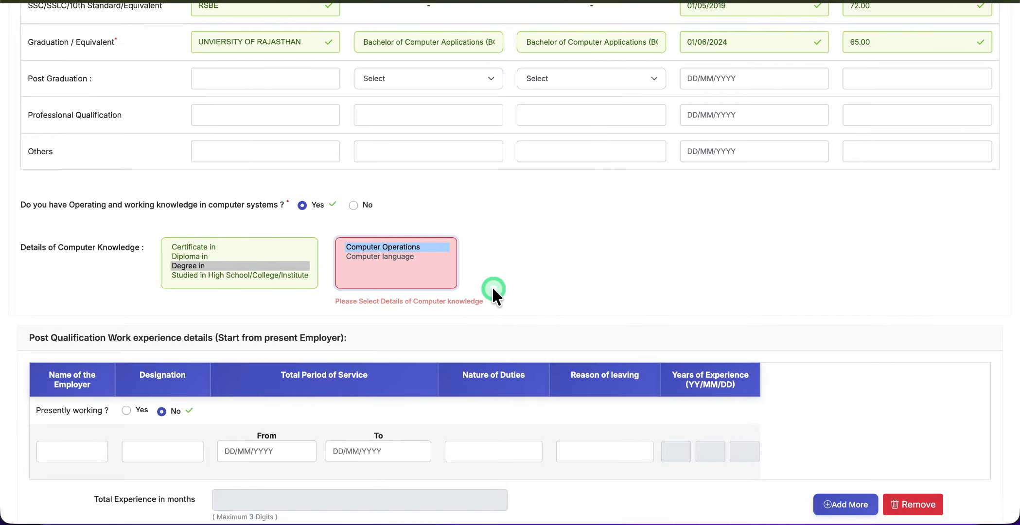
{"action": "scroll", "coordinate": [491, 285], "scroll_direction": "up", "scroll_amount": 5}
{"action": "scroll", "coordinate": [492, 286], "scroll_direction": "down", "scroll_amount": 15}
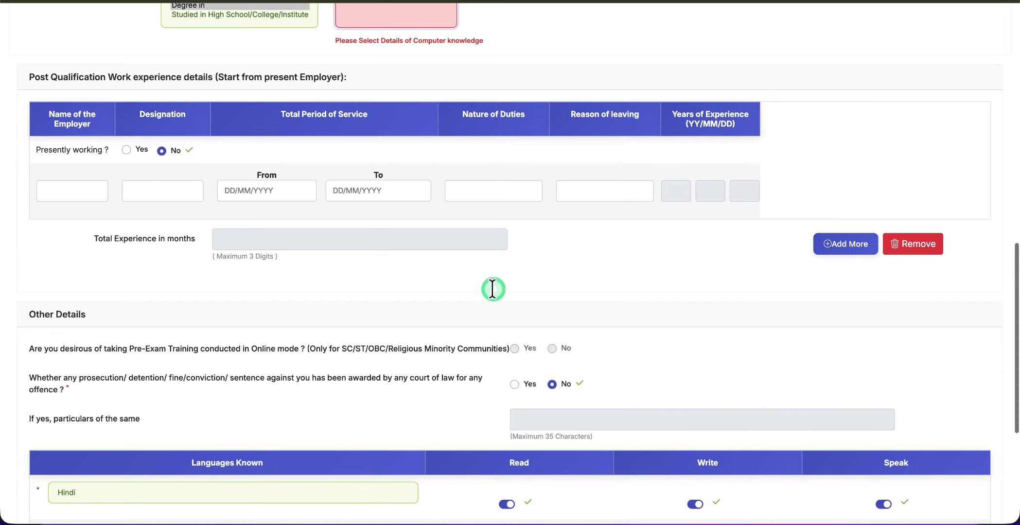
Validate the details, dismiss the verified-successfully message, and save the section
{"action": "left_click", "coordinate": [503, 455]}
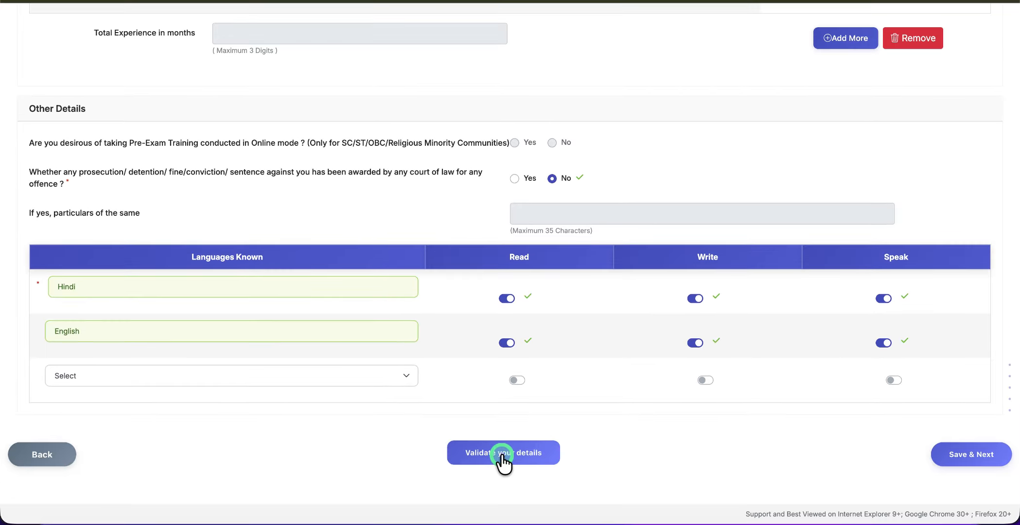
{"action": "left_click", "coordinate": [501, 454]}
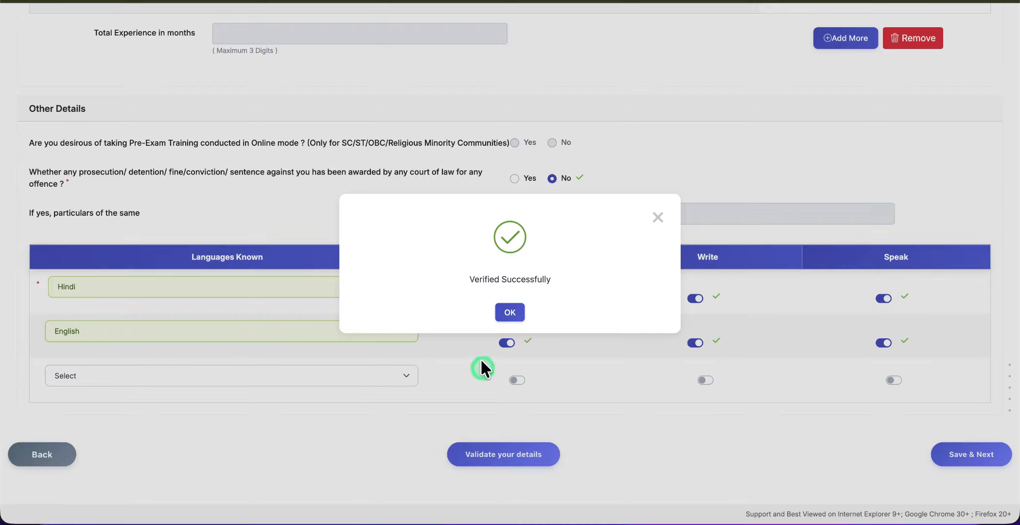
{"action": "left_click", "coordinate": [499, 319]}
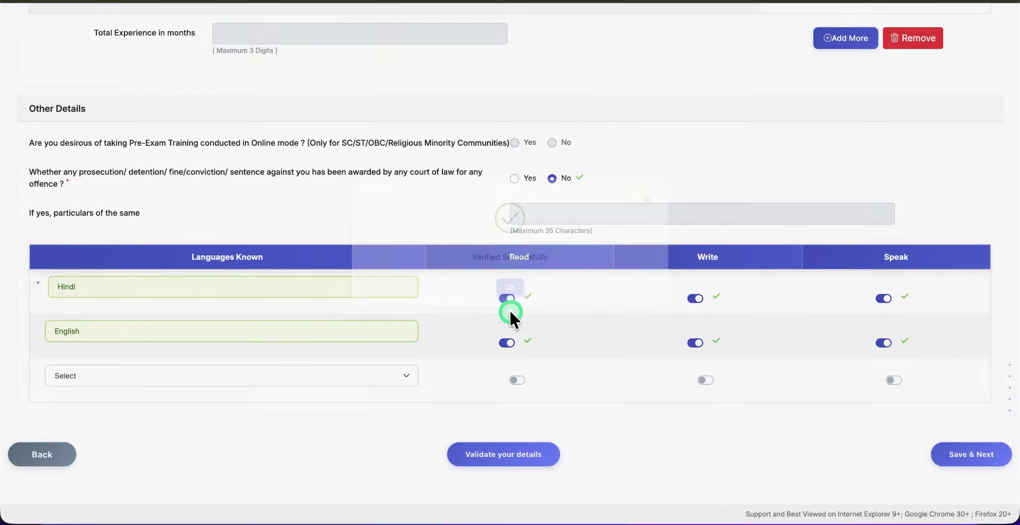
{"action": "scroll", "coordinate": [509, 316], "scroll_direction": "up", "scroll_amount": 3}
{"action": "scroll", "coordinate": [510, 316], "scroll_direction": "up", "scroll_amount": 8}
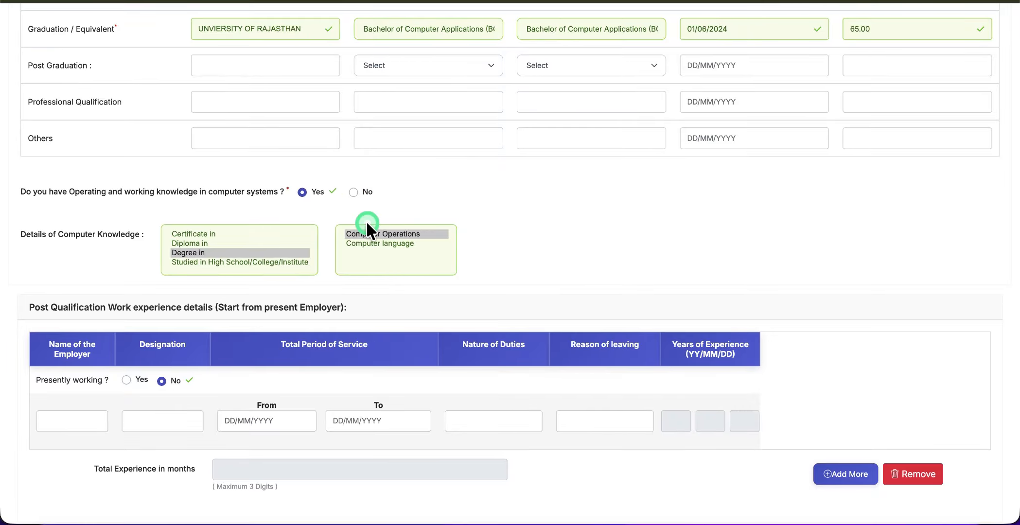
{"action": "scroll", "coordinate": [367, 229], "scroll_direction": "down", "scroll_amount": 11}
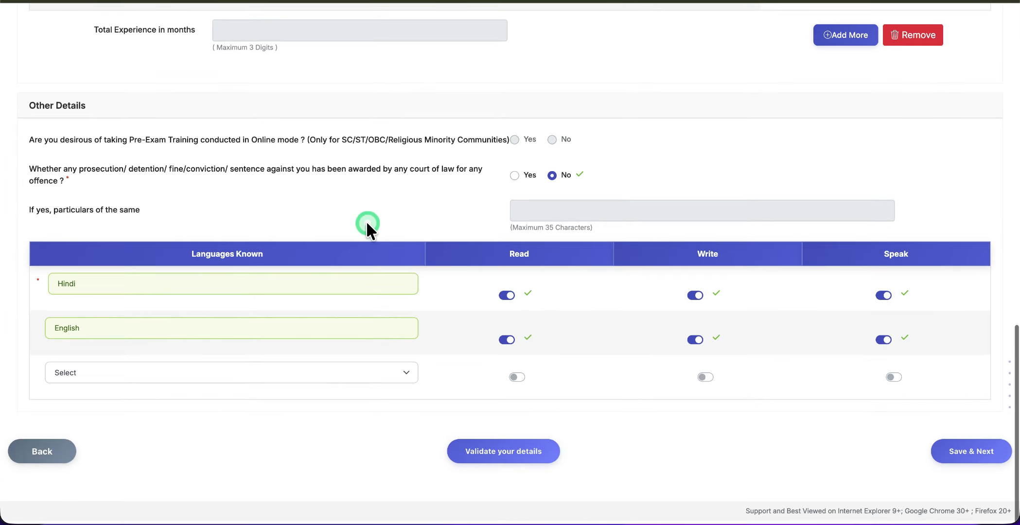
{"action": "left_click", "coordinate": [977, 459]}
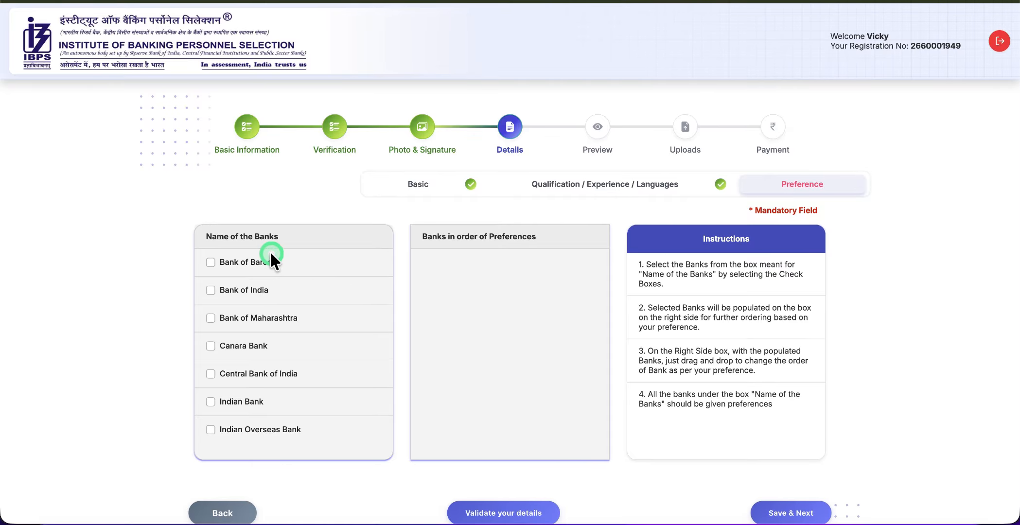
Tick Bank of Baroda, Bank of India, Bank of Maharashtra, Canara, Central Bank, Indian Bank and the next bank
{"action": "left_click", "coordinate": [212, 264]}
{"action": "left_click", "coordinate": [211, 291]}
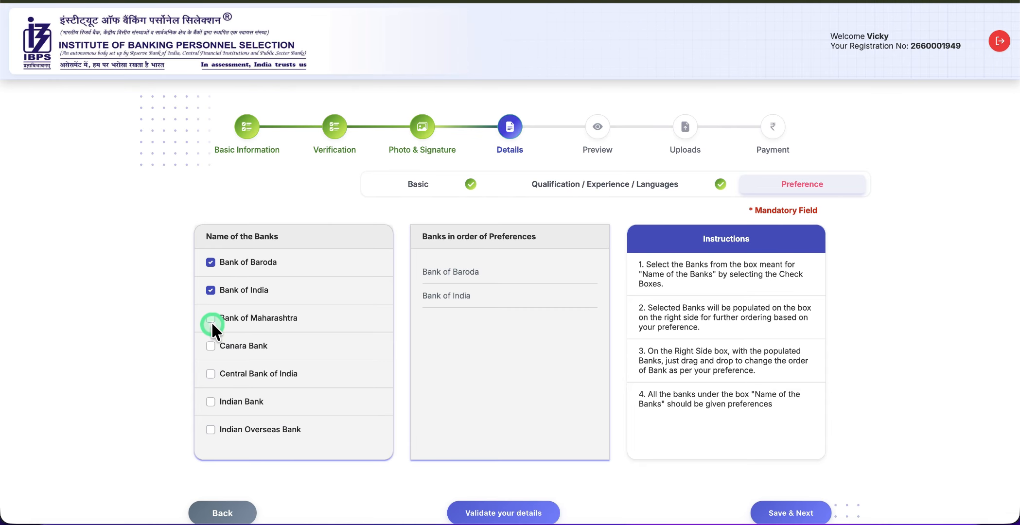
{"action": "left_click", "coordinate": [211, 320]}
{"action": "left_click", "coordinate": [211, 346]}
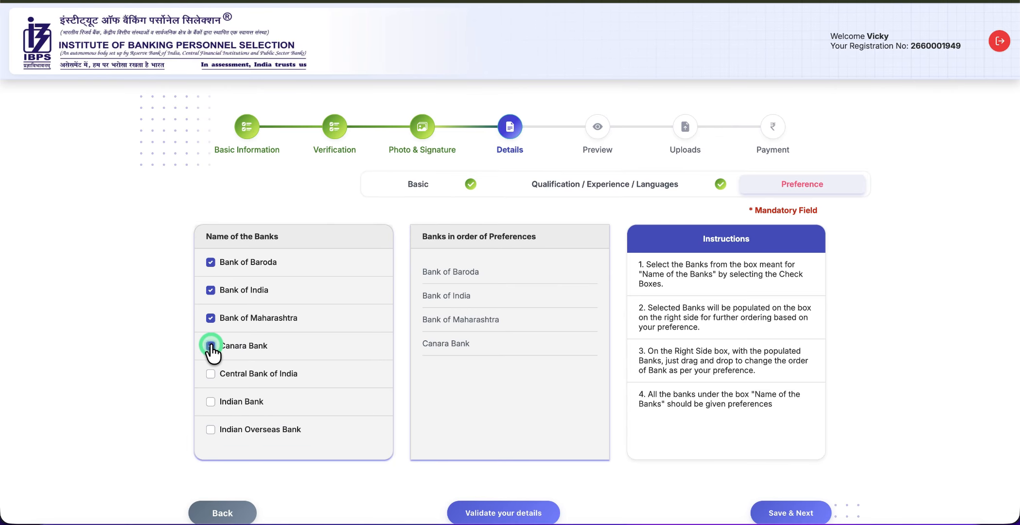
{"action": "left_click", "coordinate": [210, 374]}
{"action": "left_click", "coordinate": [211, 402]}
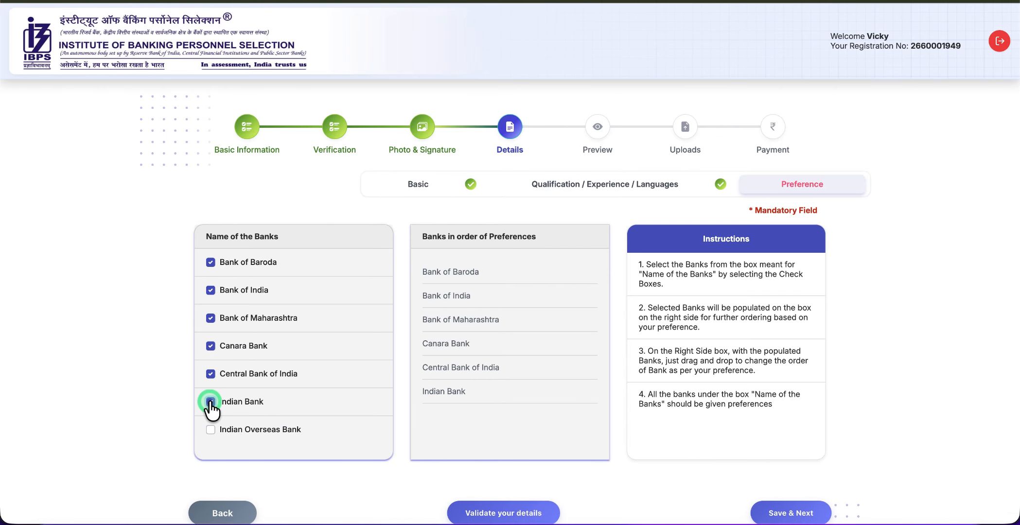
{"action": "scroll", "coordinate": [211, 405], "scroll_direction": "down", "scroll_amount": 2}
{"action": "left_click", "coordinate": [210, 368]}
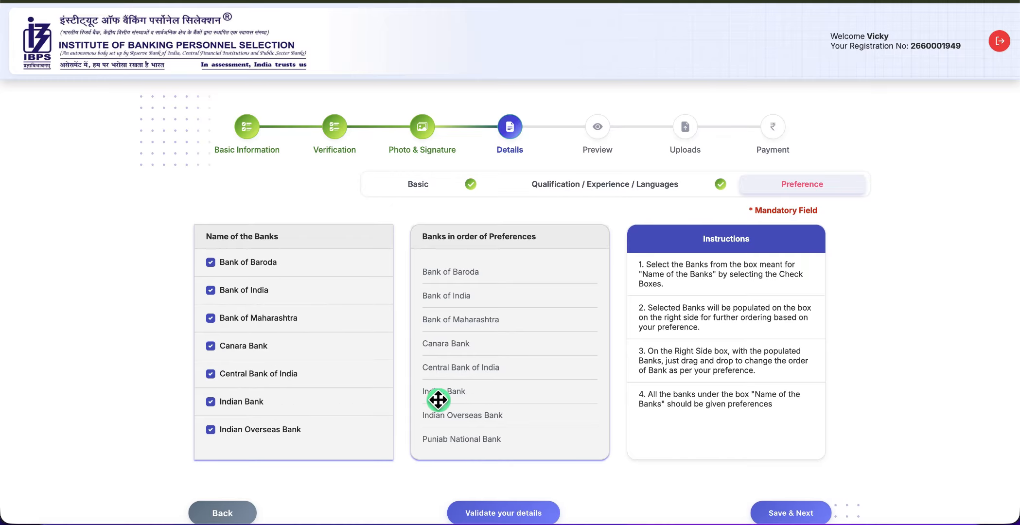
{"action": "scroll", "coordinate": [438, 400], "scroll_direction": "down", "scroll_amount": 2}
{"action": "scroll", "coordinate": [438, 399], "scroll_direction": "up", "scroll_amount": 3}
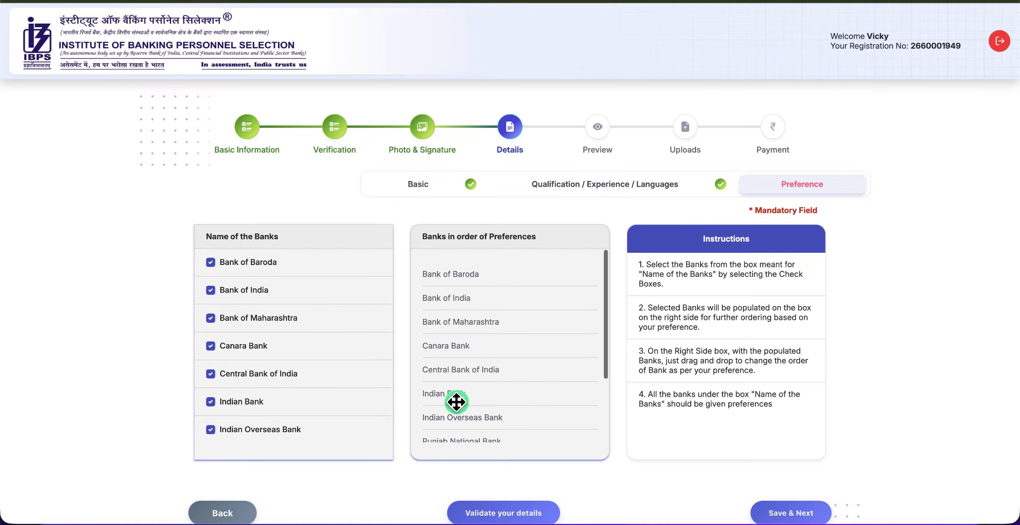
{"action": "scroll", "coordinate": [616, 431], "scroll_direction": "down", "scroll_amount": 2}
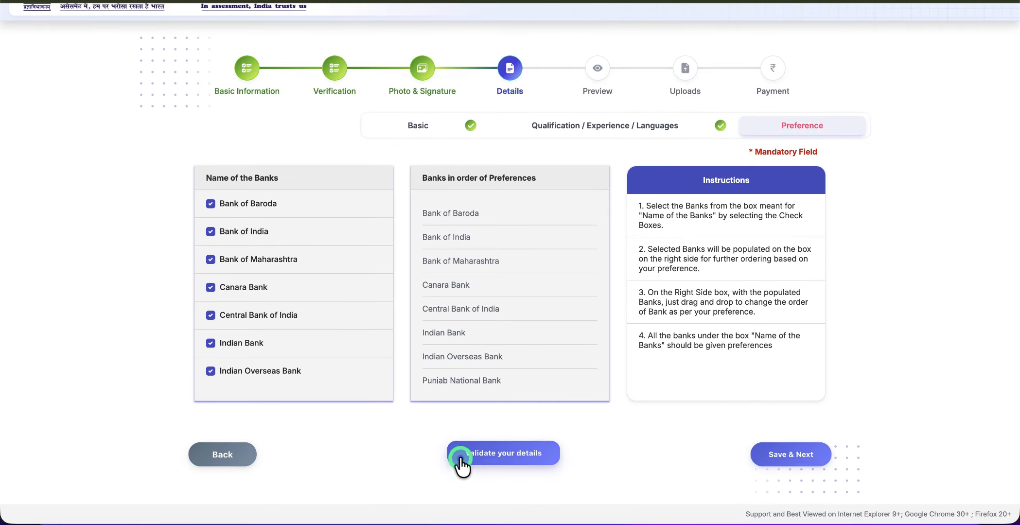
Validate the bank preferences, dismiss the success message, and save them
{"action": "left_click", "coordinate": [495, 459]}
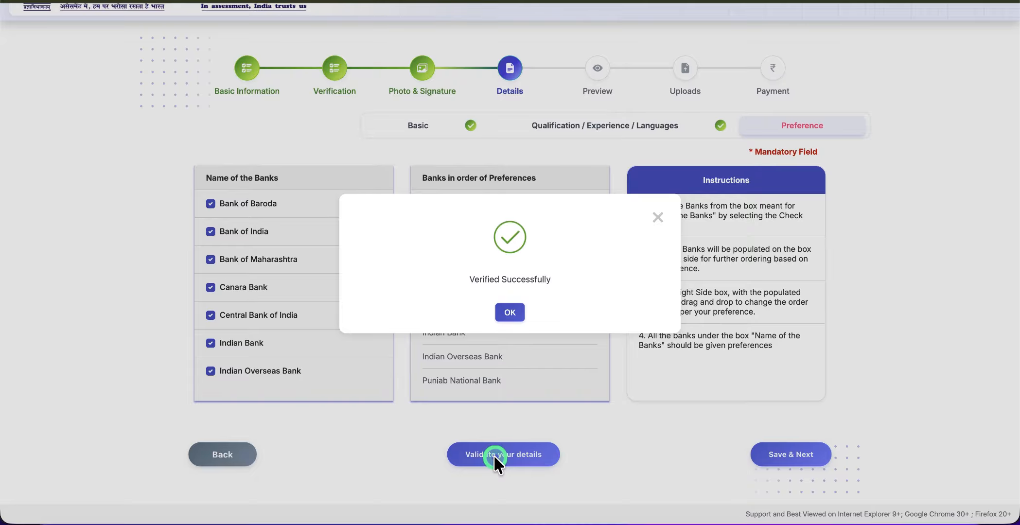
{"action": "left_click", "coordinate": [507, 313]}
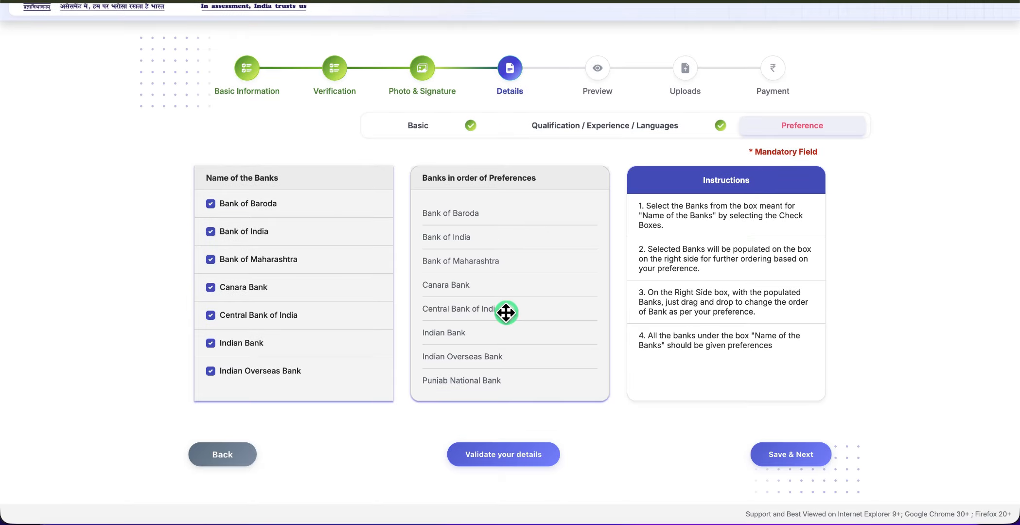
{"action": "left_click", "coordinate": [767, 457]}
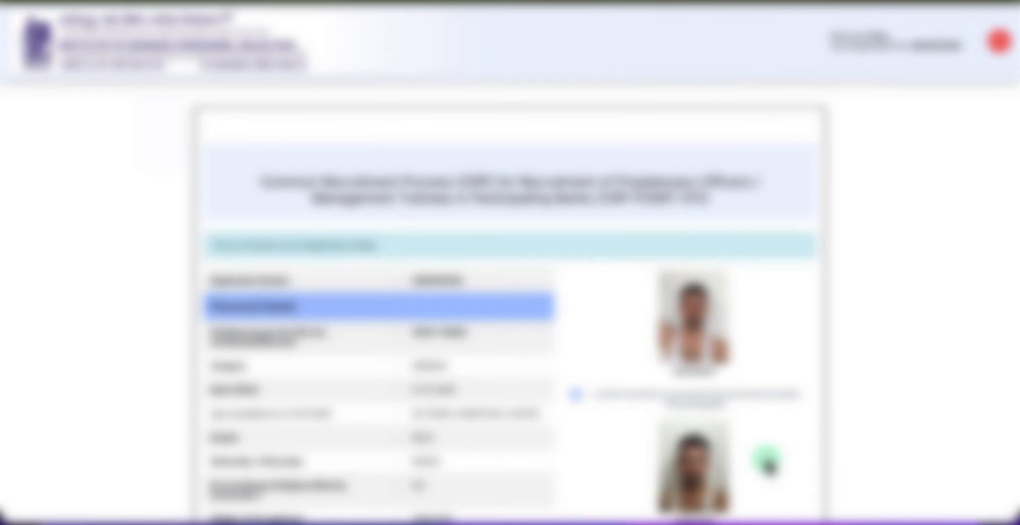
Accept the declaration and confirm the name matches the ID proof on the preview
{"action": "scroll", "coordinate": [767, 461], "scroll_direction": "down", "scroll_amount": 5}
{"action": "scroll", "coordinate": [766, 462], "scroll_direction": "down", "scroll_amount": 15}
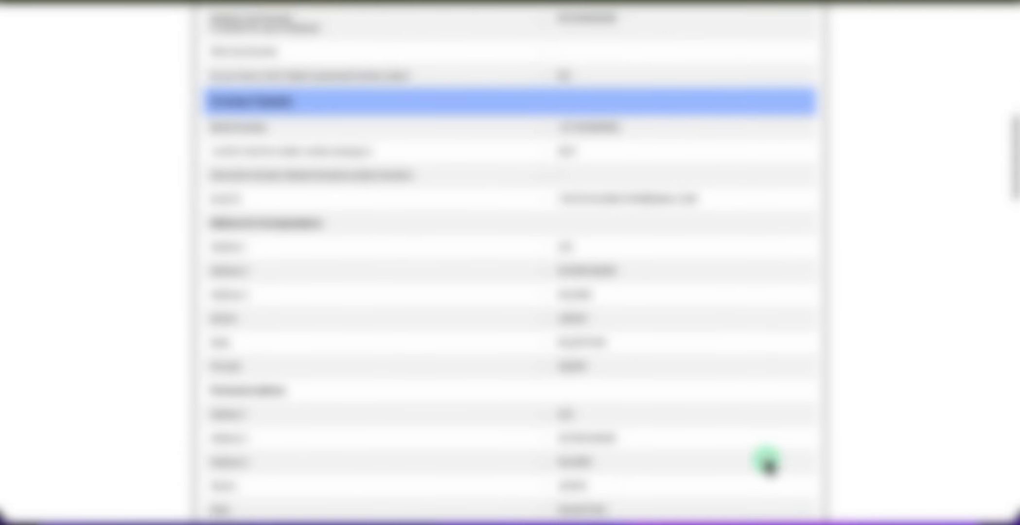
{"action": "scroll", "coordinate": [767, 462], "scroll_direction": "down", "scroll_amount": 10}
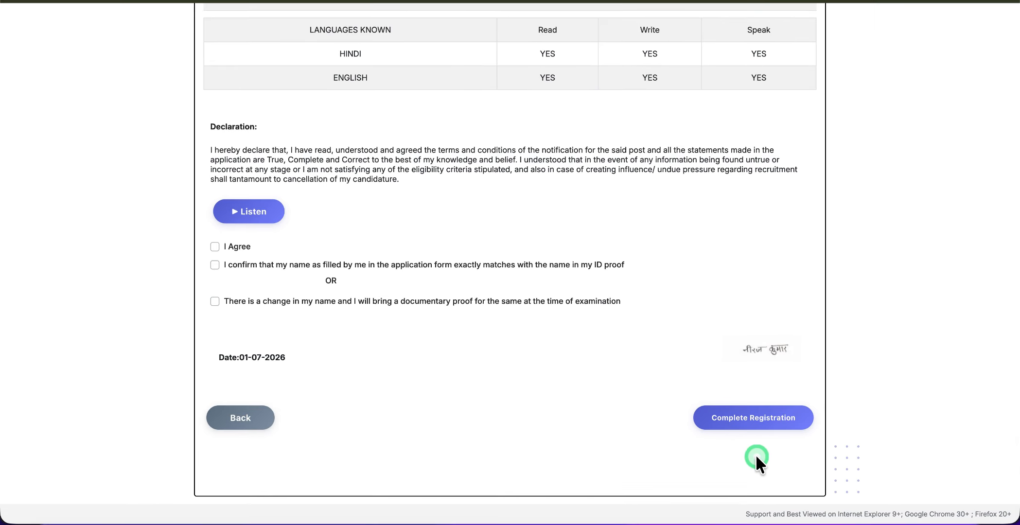
{"action": "left_click", "coordinate": [214, 246]}
{"action": "left_click", "coordinate": [214, 265]}
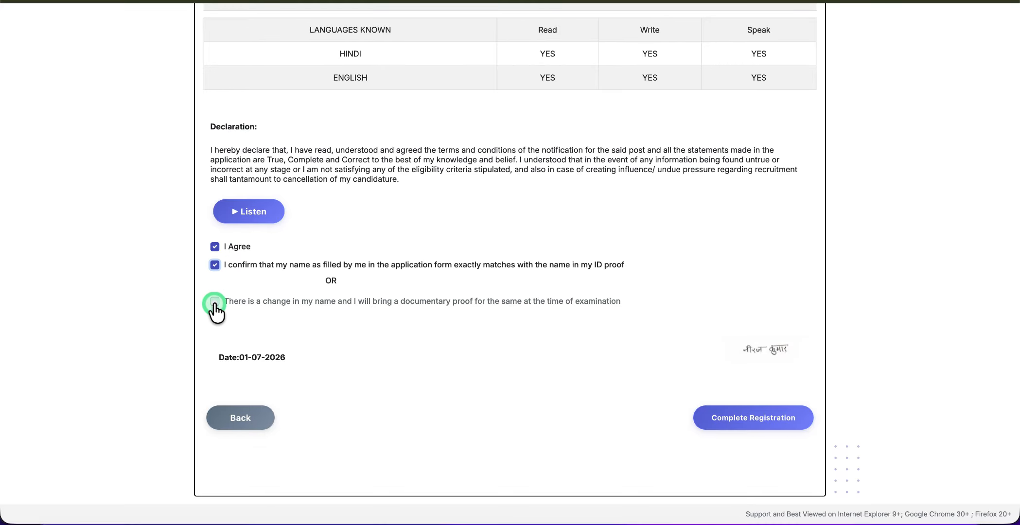
{"action": "left_click", "coordinate": [242, 417]}
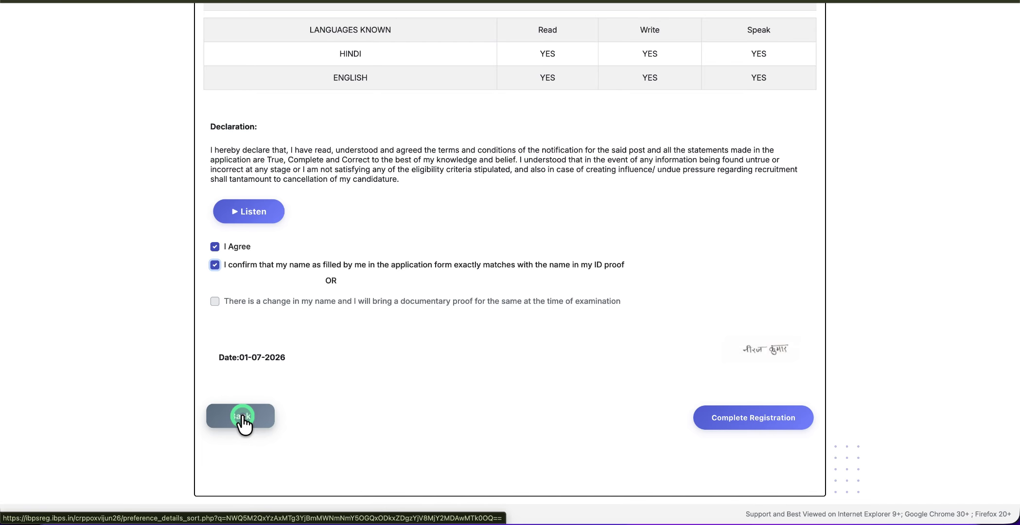
Complete the registration, accepting both no-further-changes confirmations
{"action": "left_click", "coordinate": [777, 422]}
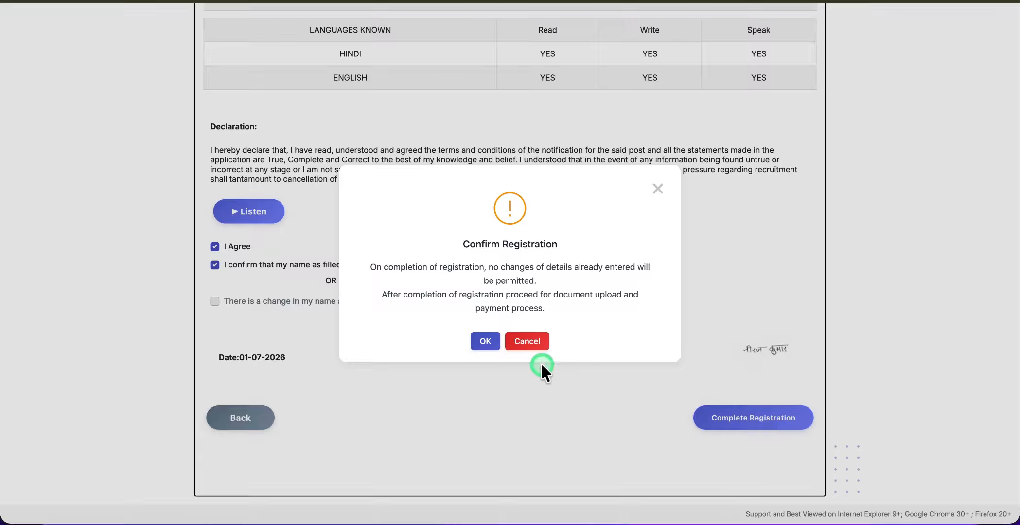
{"action": "left_click", "coordinate": [481, 341]}
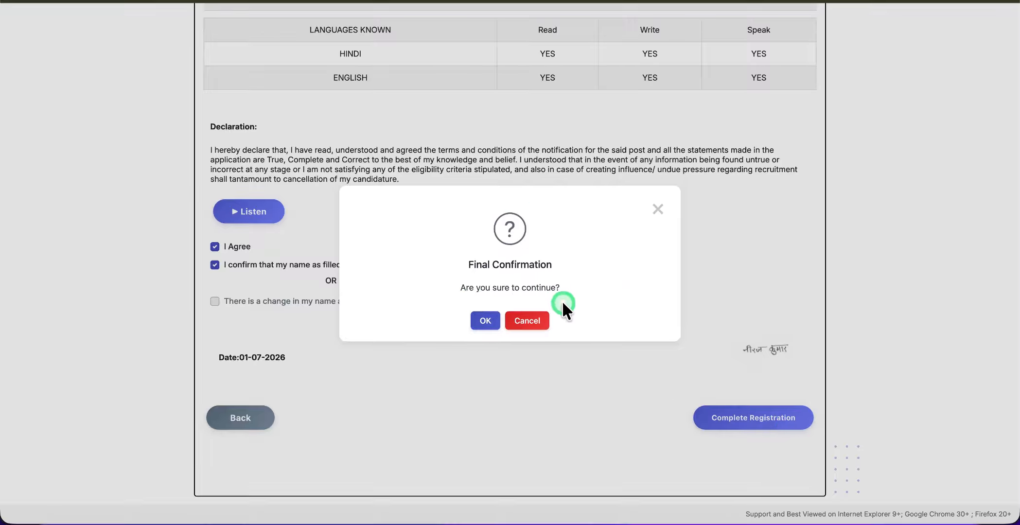
{"action": "left_click", "coordinate": [483, 321]}
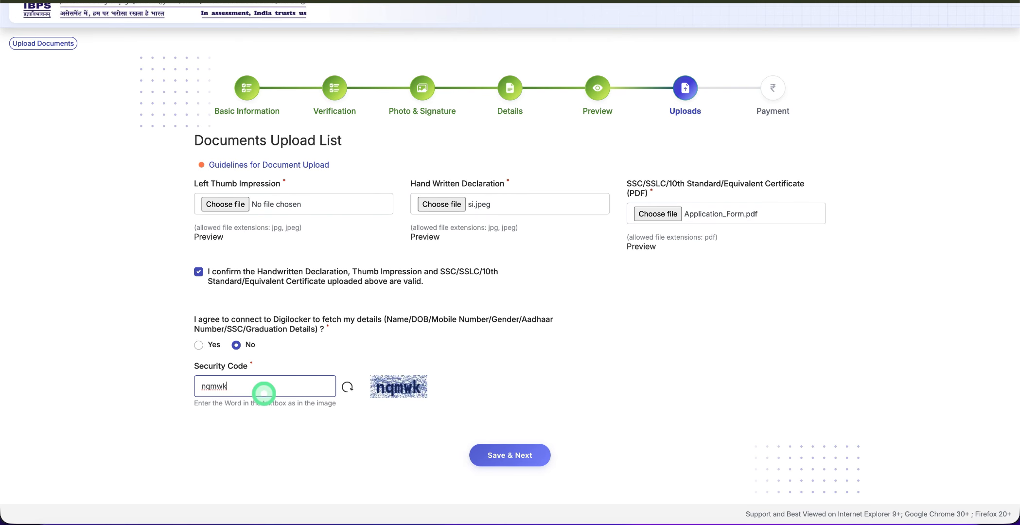
Confirm the uploaded documents are valid, save the uploads and confirm final submission
{"action": "left_click", "coordinate": [196, 265]}
{"action": "left_click", "coordinate": [500, 454]}
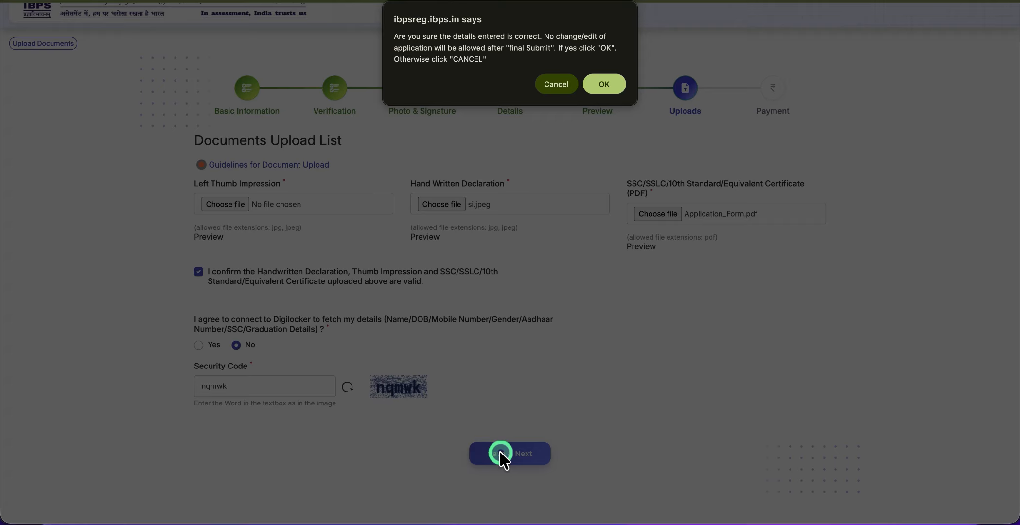
{"action": "left_click", "coordinate": [606, 86]}
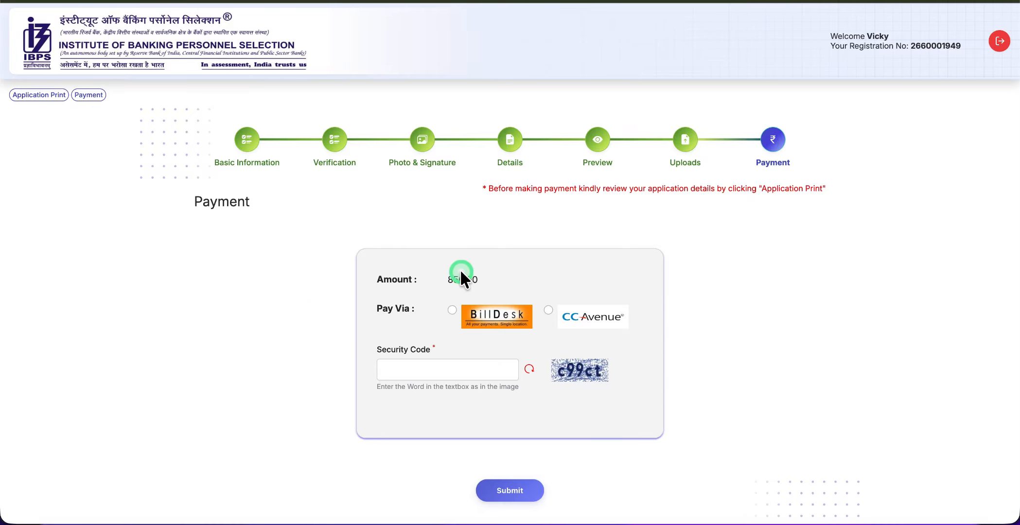
Enter the security code, choose BillDesk for the 850.00 fee, and submit the payment request
{"action": "left_click", "coordinate": [455, 370]}
{"action": "type", "text": "c9"}
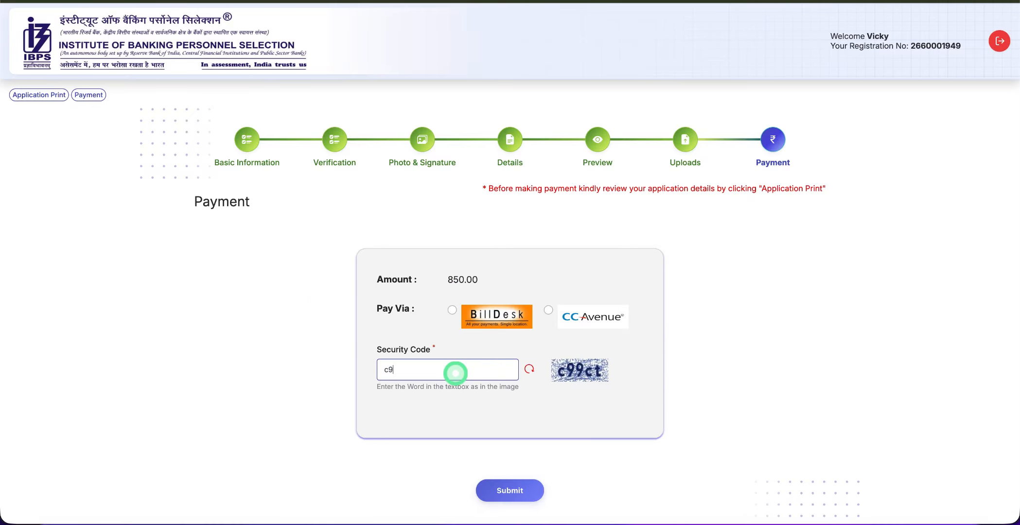
{"action": "type", "text": "9ct"}
{"action": "left_click", "coordinate": [498, 480]}
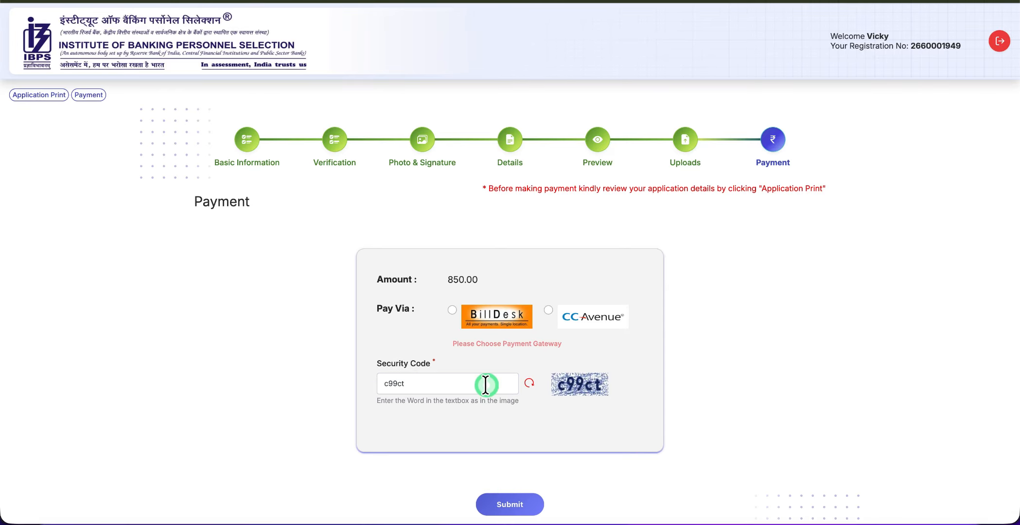
{"action": "left_click", "coordinate": [452, 309]}
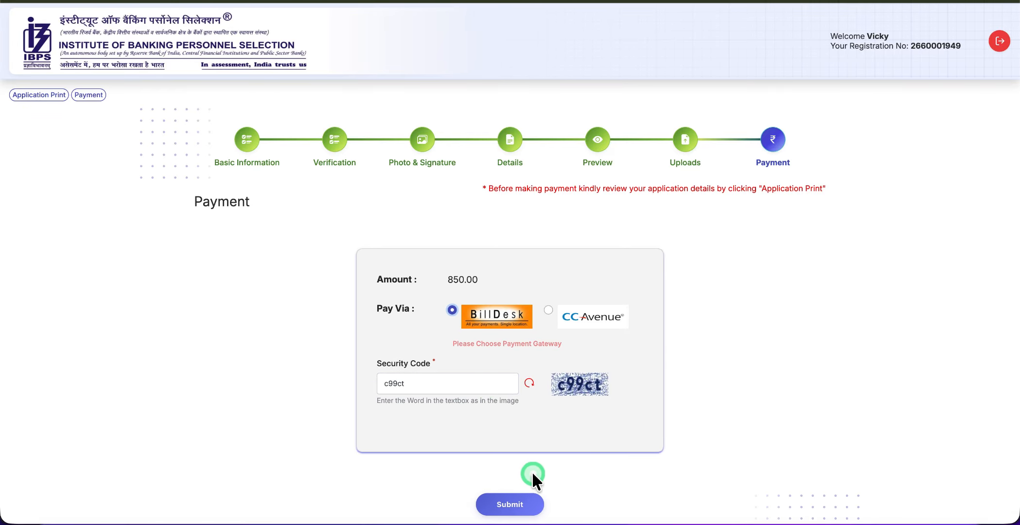
{"action": "left_click", "coordinate": [506, 508]}
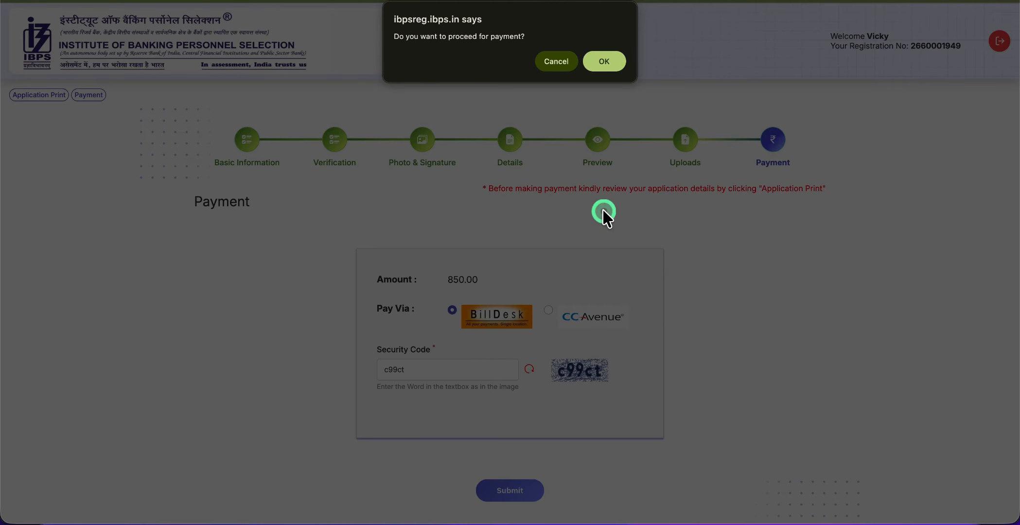
{"action": "left_click", "coordinate": [602, 61]}
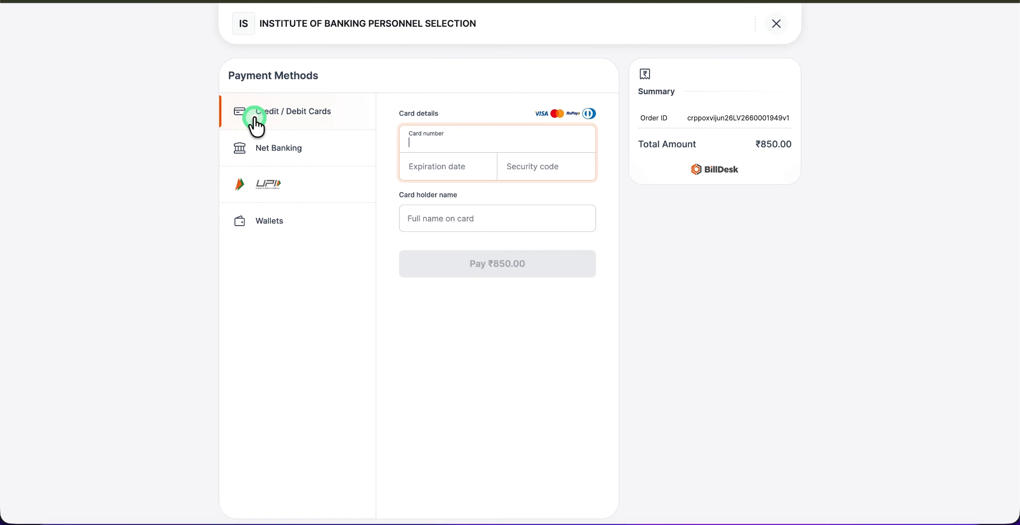
Pay by UPI on BillDesk, reveal the ₹850.00 QR code, and close the enlarged popup
{"action": "left_click", "coordinate": [288, 192]}
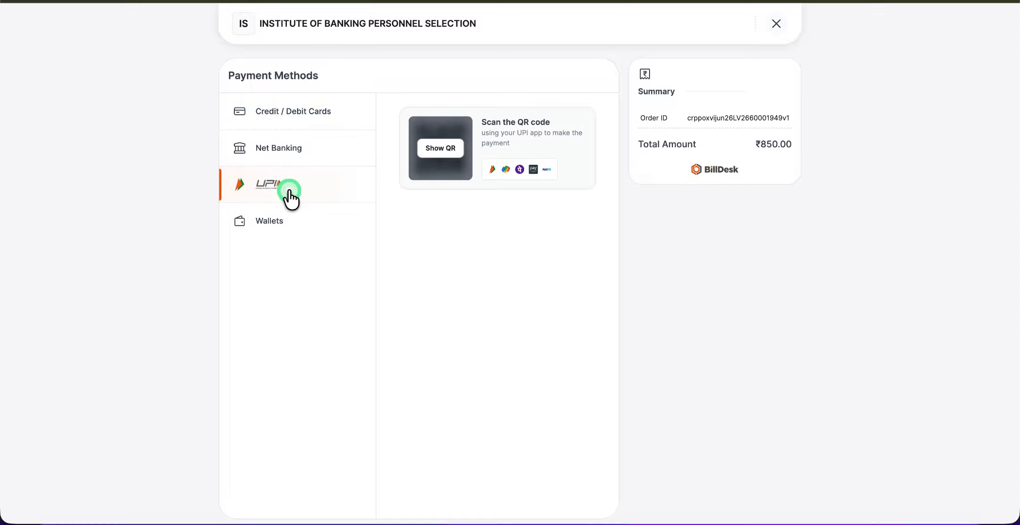
{"action": "left_click", "coordinate": [446, 148]}
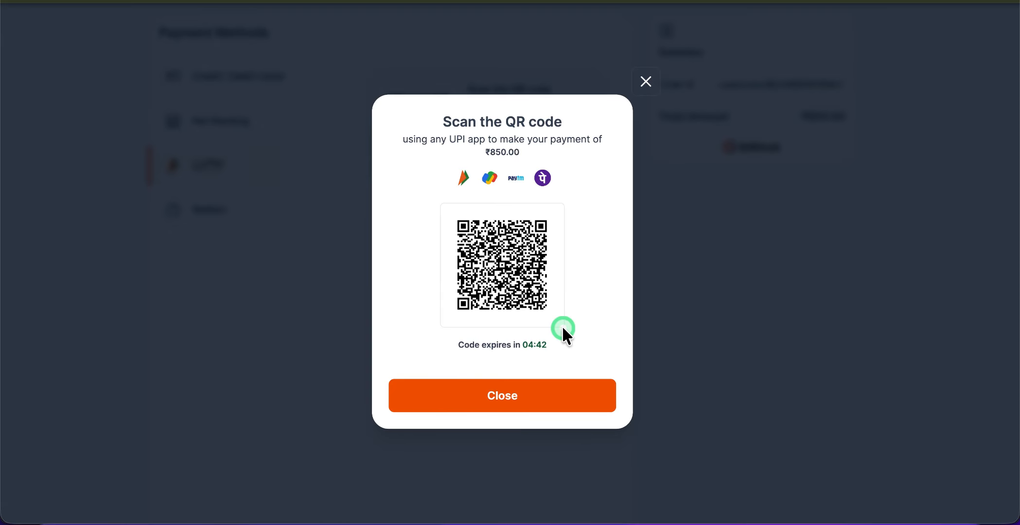
{"action": "left_click", "coordinate": [646, 340]}
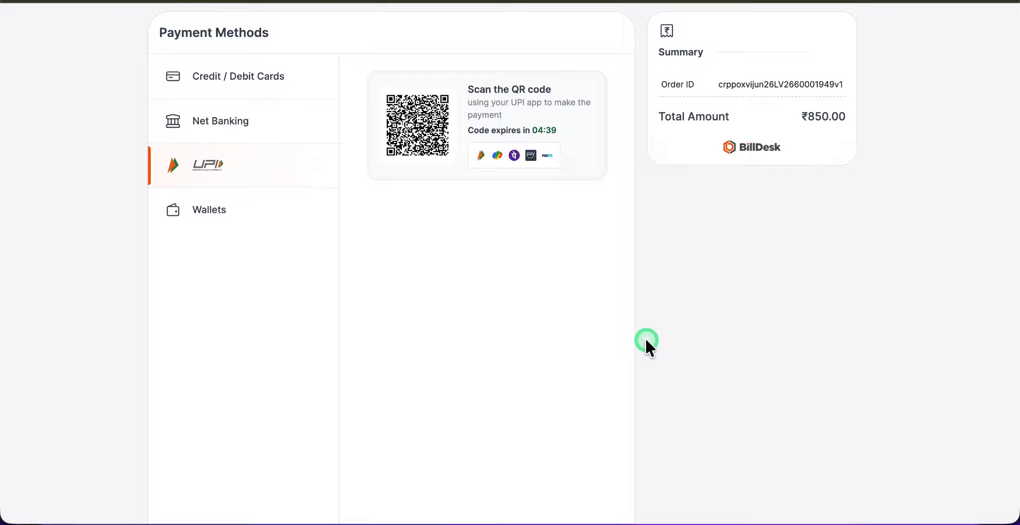
{"action": "key", "text": "super+minus"}
{"action": "key", "text": "super+minus"}
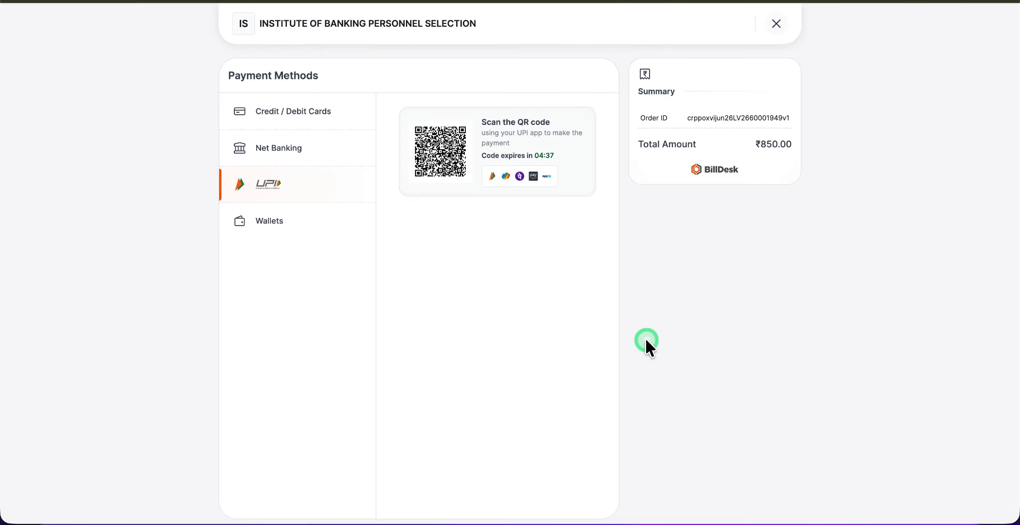